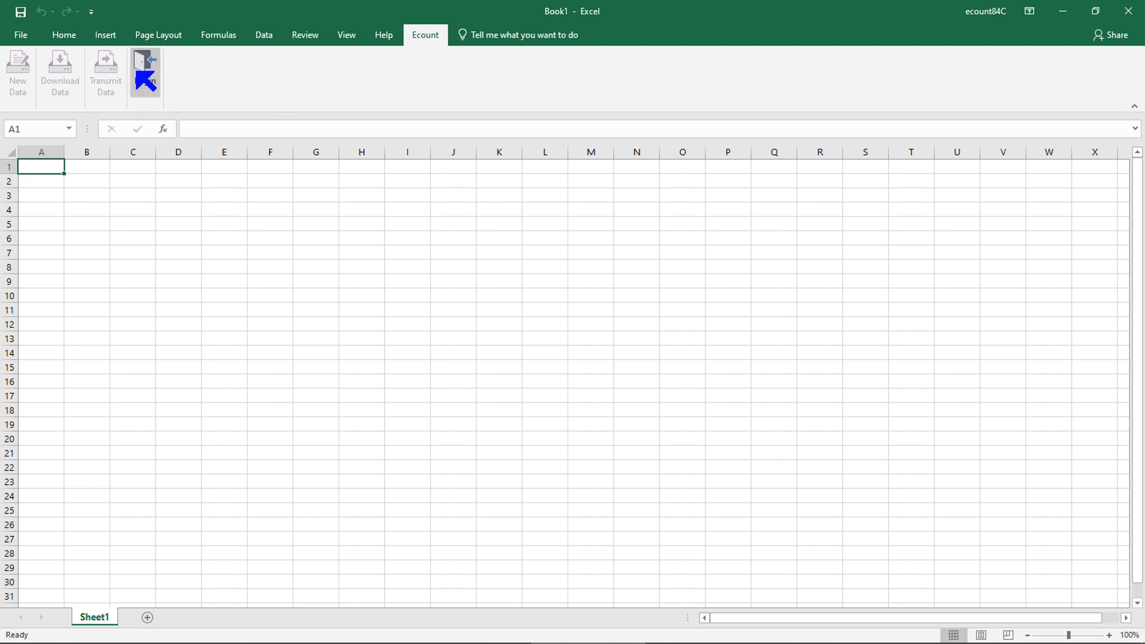
Log in to Ecount from the spreadsheet with the saved company code and user ID, entering the account password
left_click(141, 73)
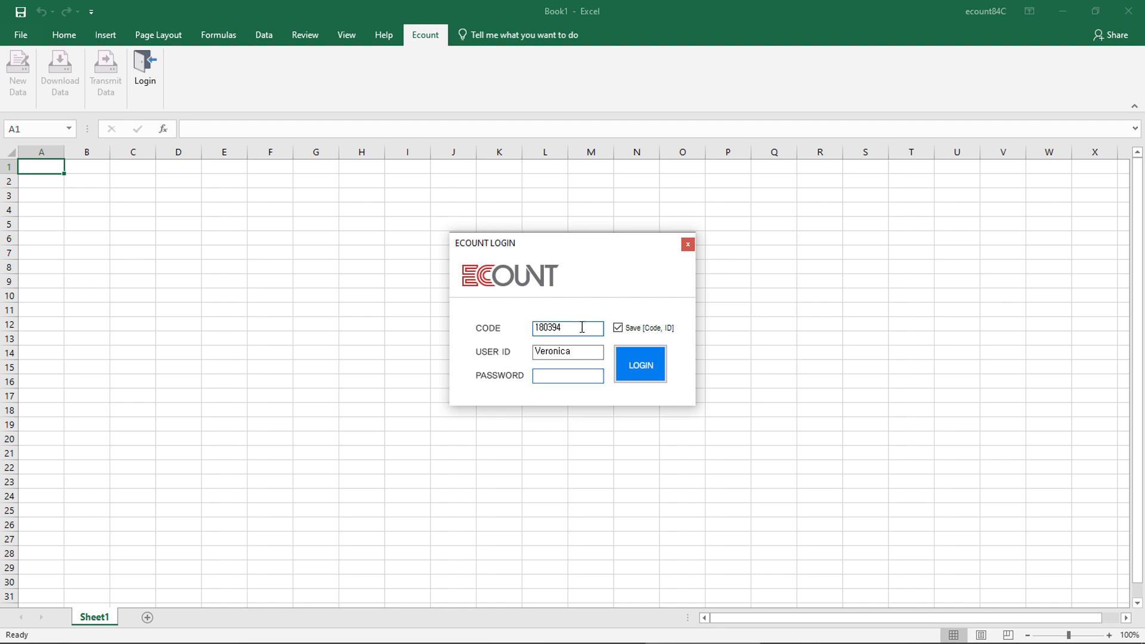
double_click(587, 327)
double_click(588, 351)
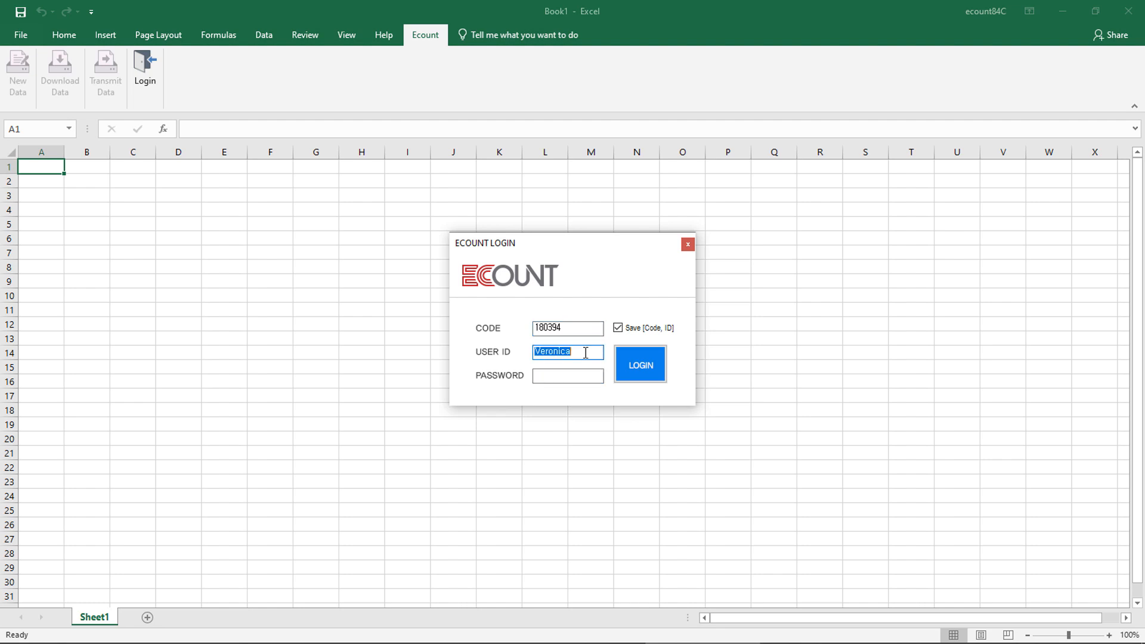
left_click(581, 374)
type("*********")
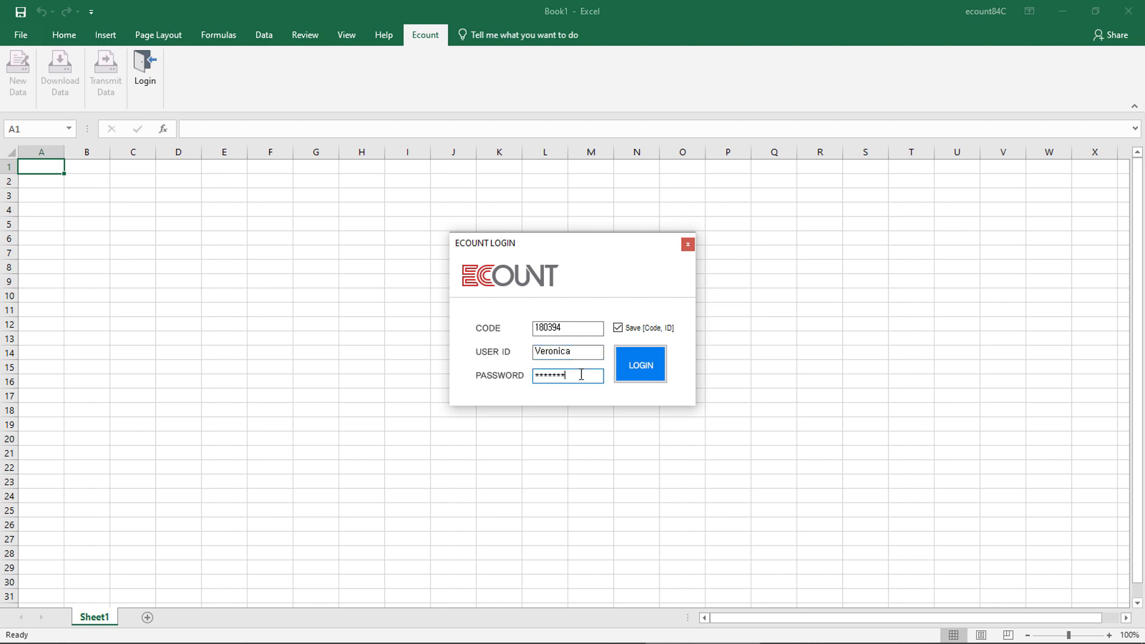
left_click(643, 370)
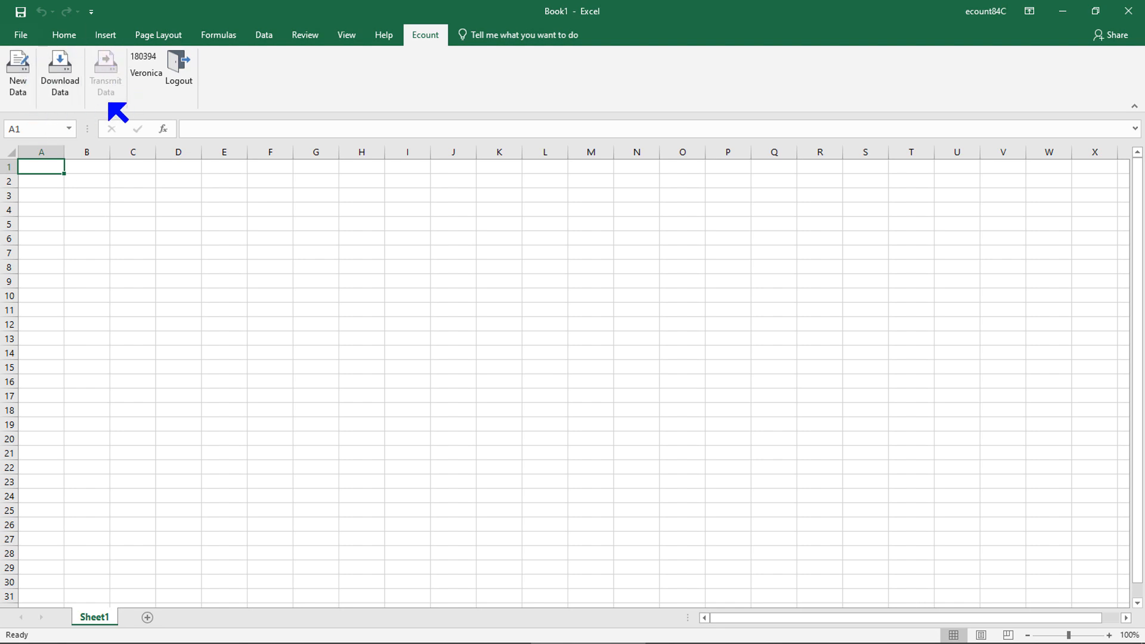
Create a New Sales data entry sheet from the Inventory category of the new data forms
left_click(21, 95)
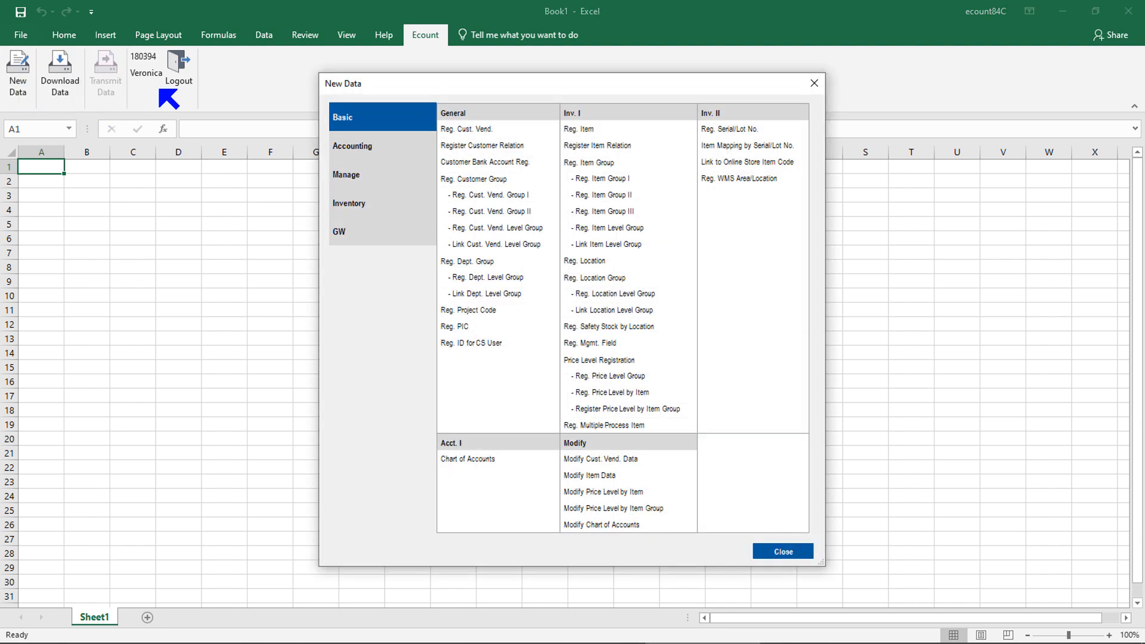
left_click(370, 203)
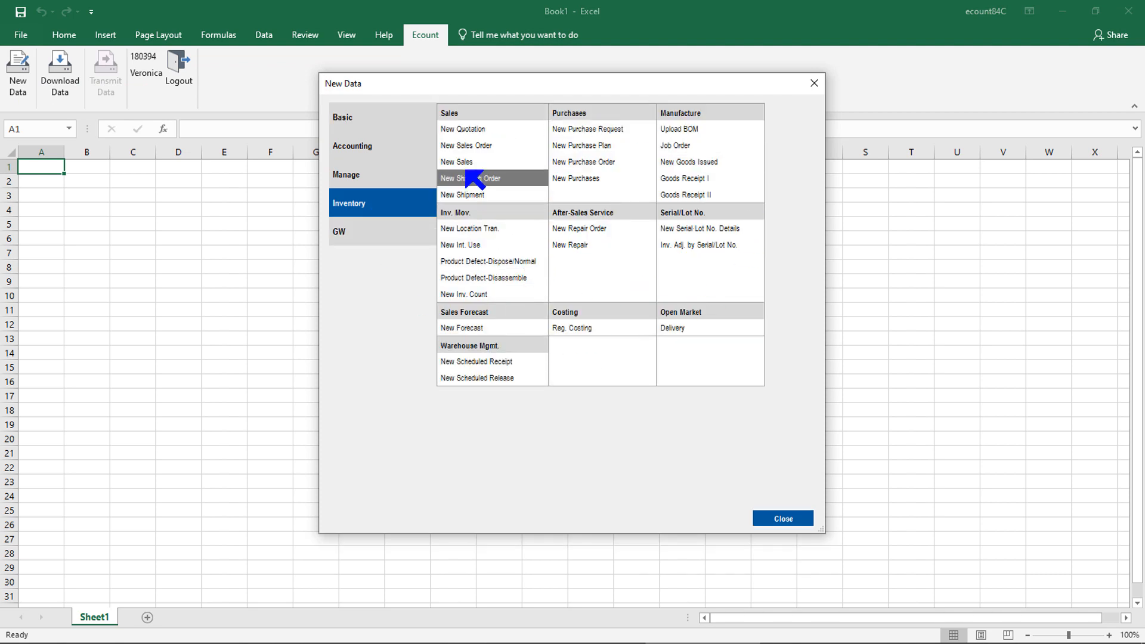
left_click(465, 163)
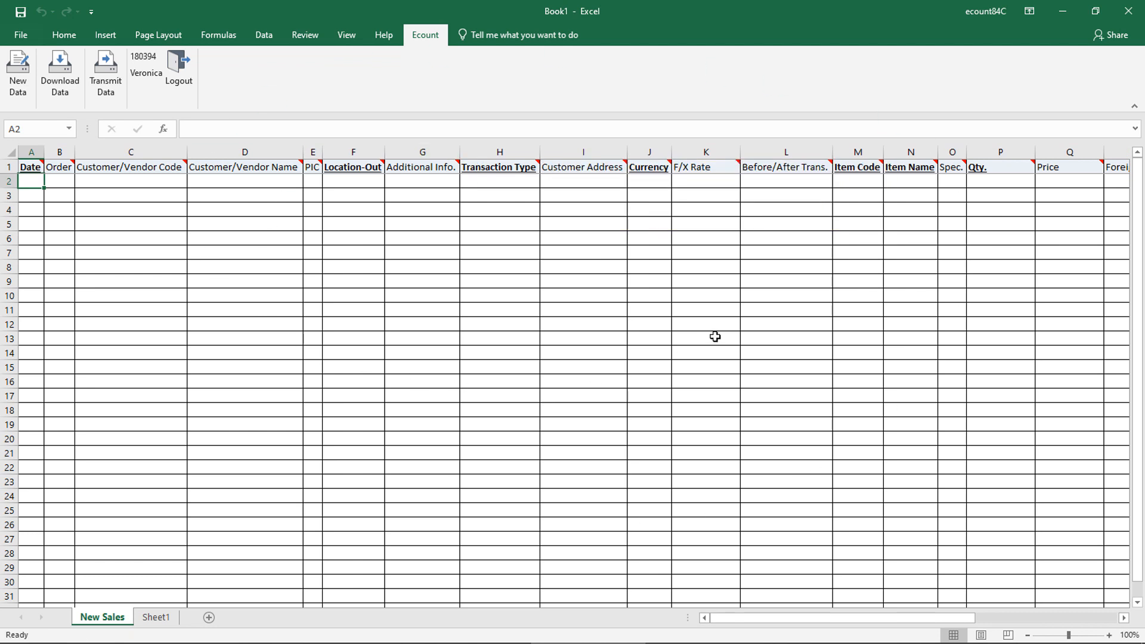
Examine the required Item Code, Item Name and Qty. columns and read the entry note on the Order header
left_click(369, 162)
left_click(861, 151)
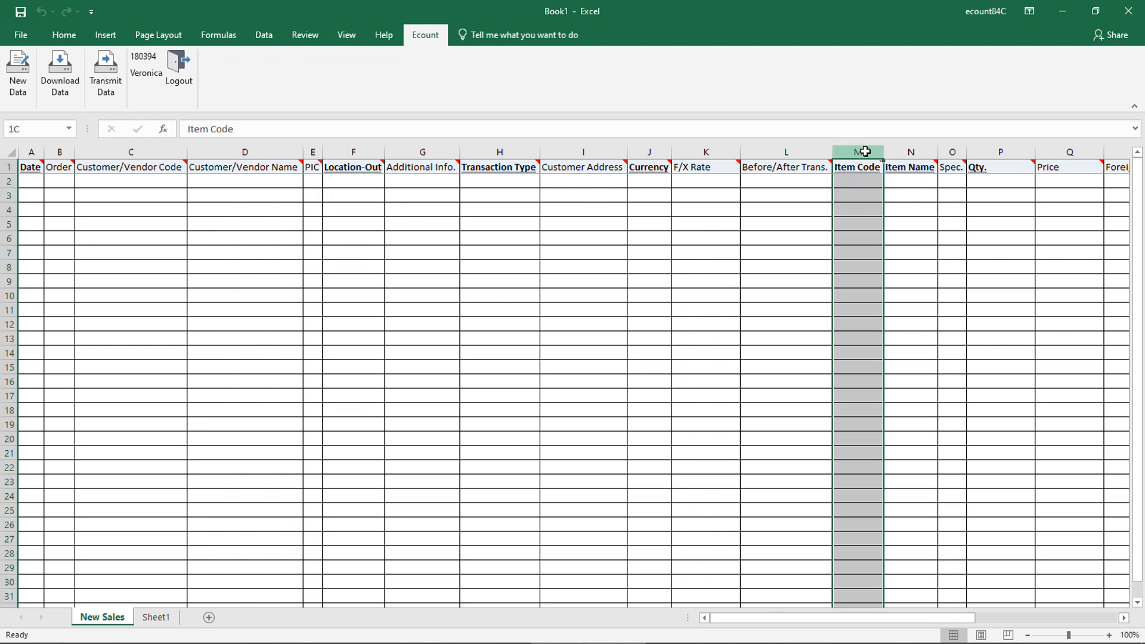
left_click(900, 146)
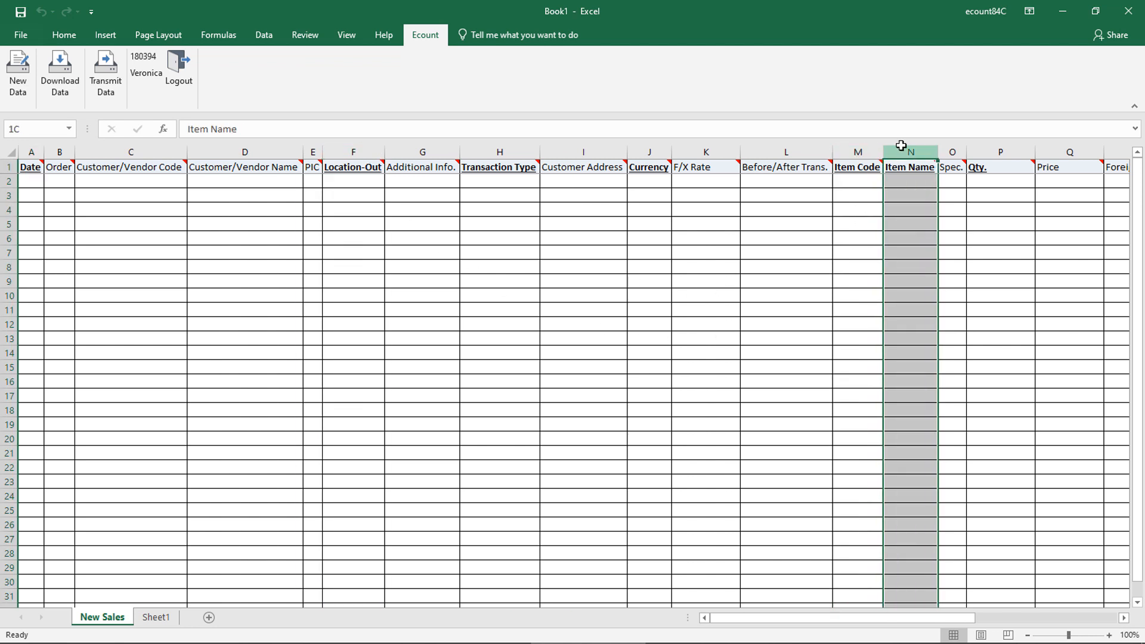
left_click(521, 146)
left_click(993, 151)
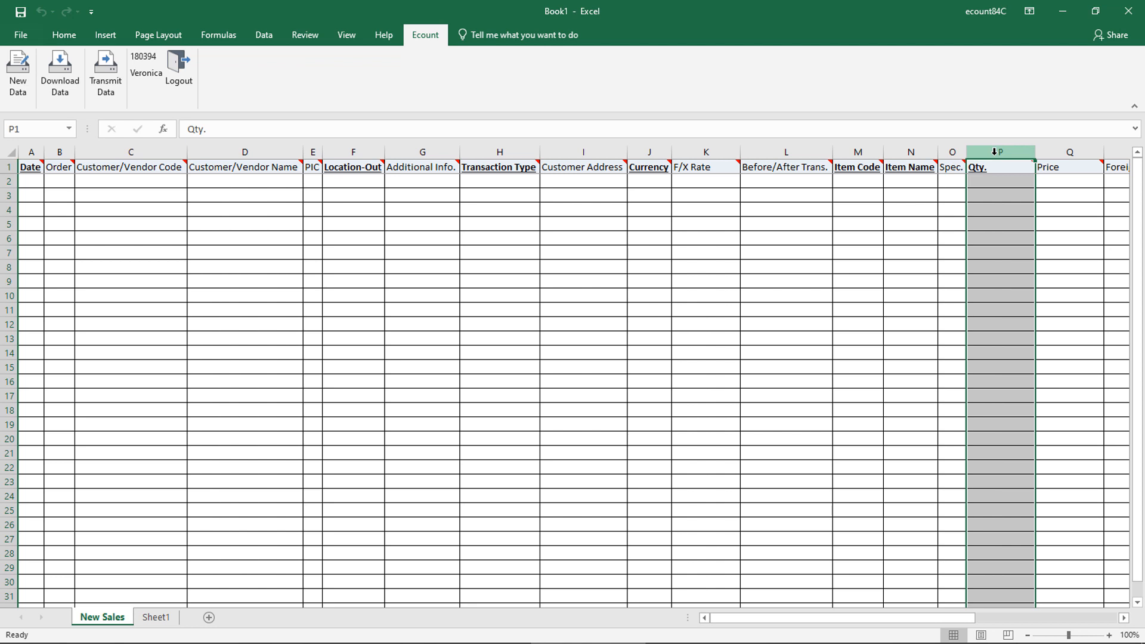
mouse_move(31, 168)
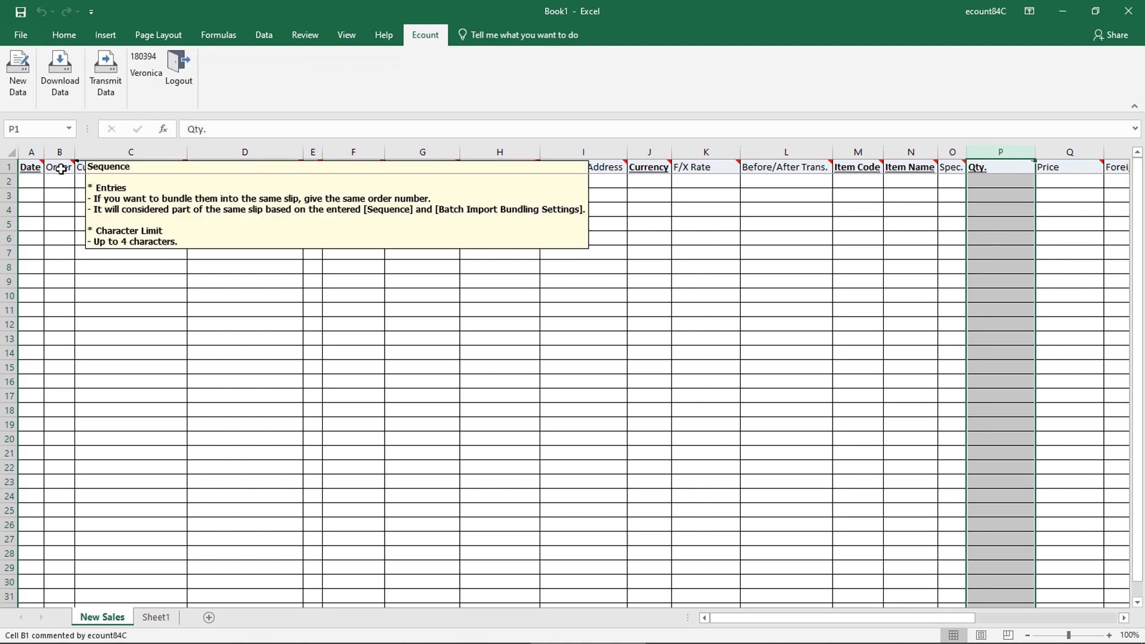
left_click(61, 170)
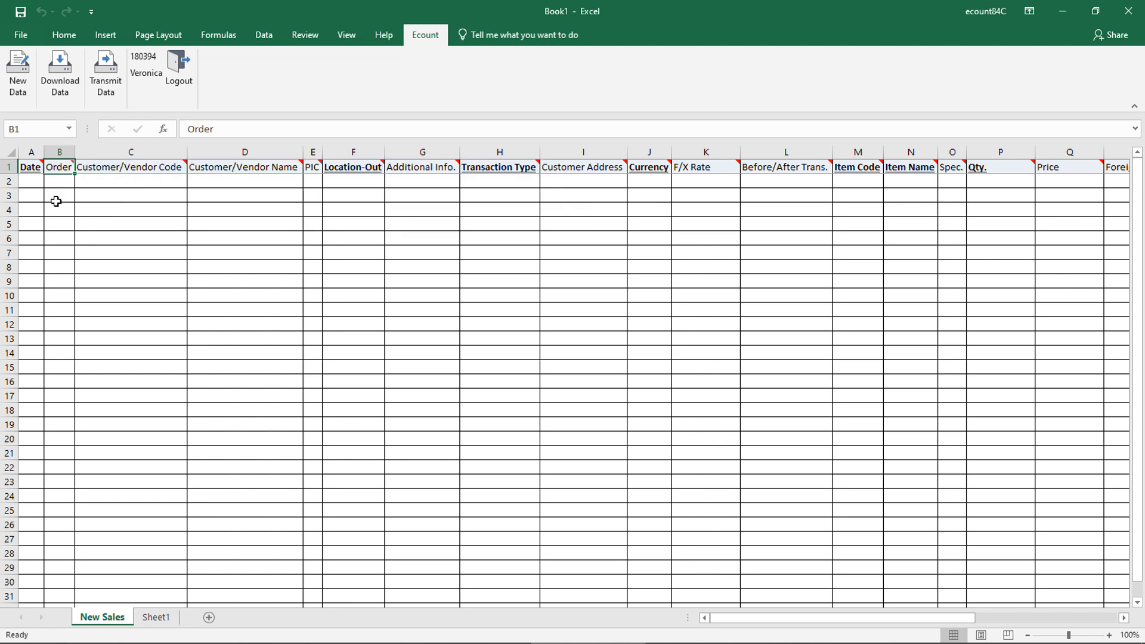
Review the customer, location, item, quantity, price, pretax and tax columns across the New Sales sheet
left_click(154, 154)
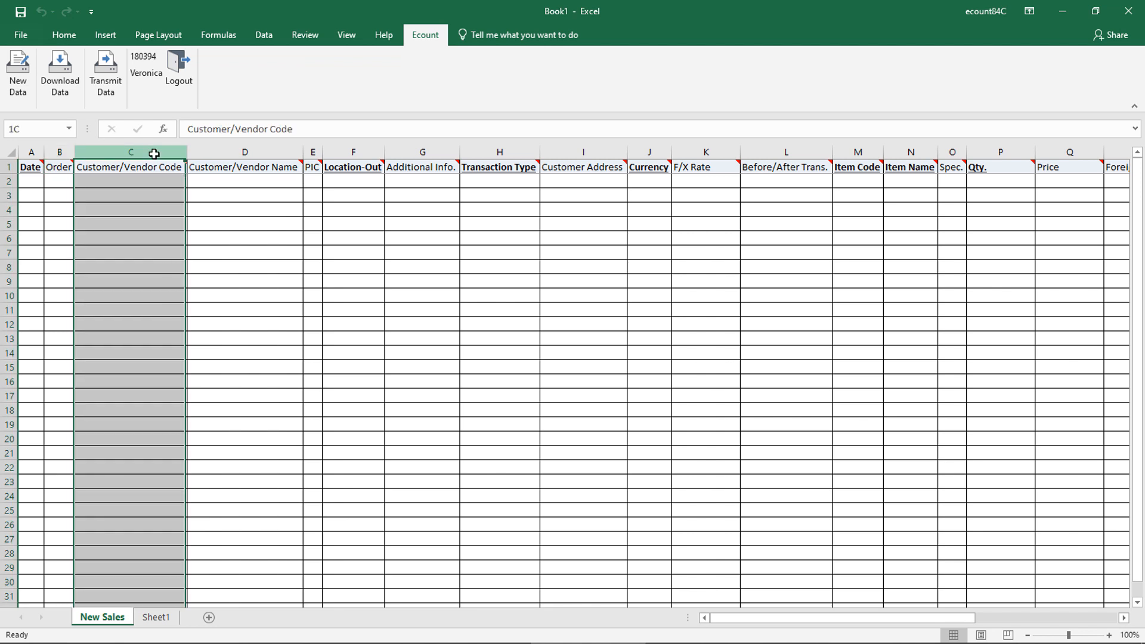
left_click(378, 154)
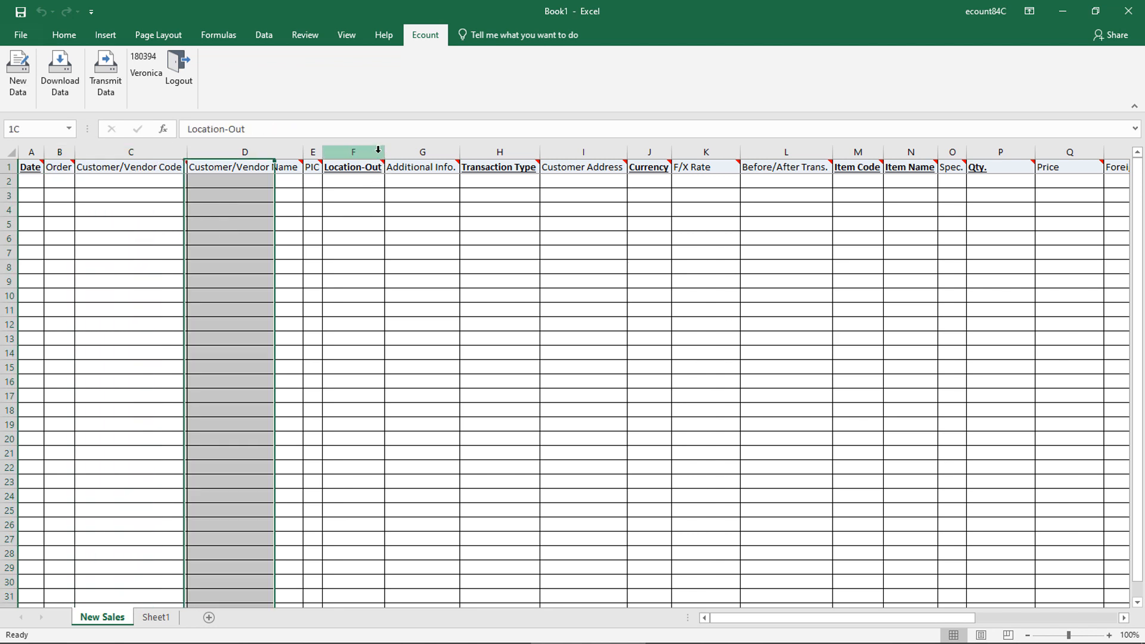
left_click(854, 153)
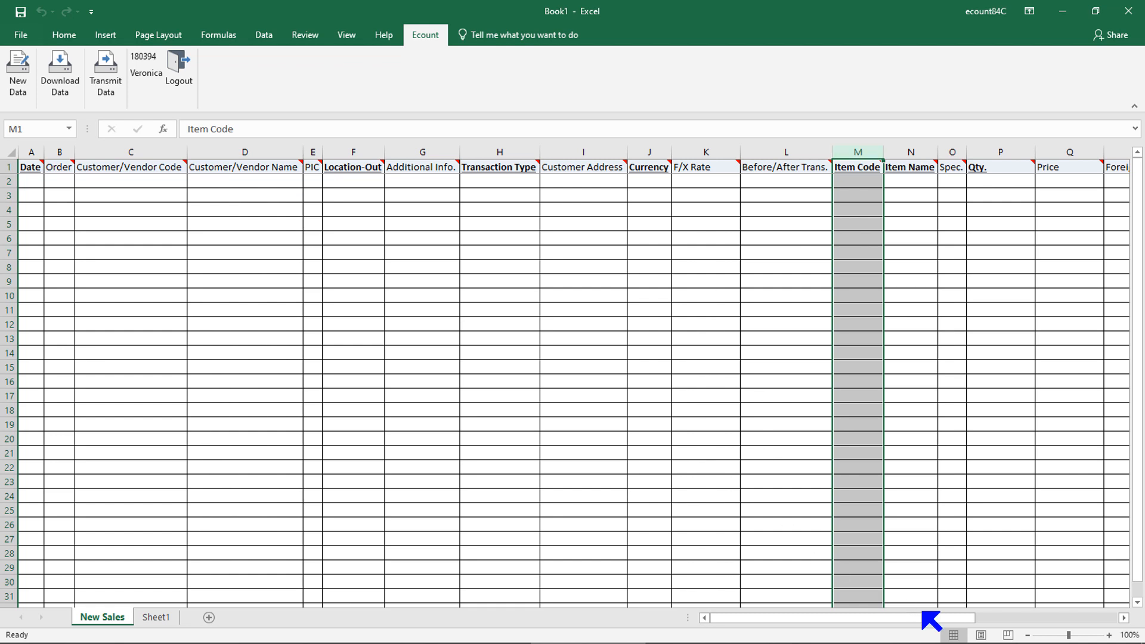
left_click_drag(930, 619, 1070, 618)
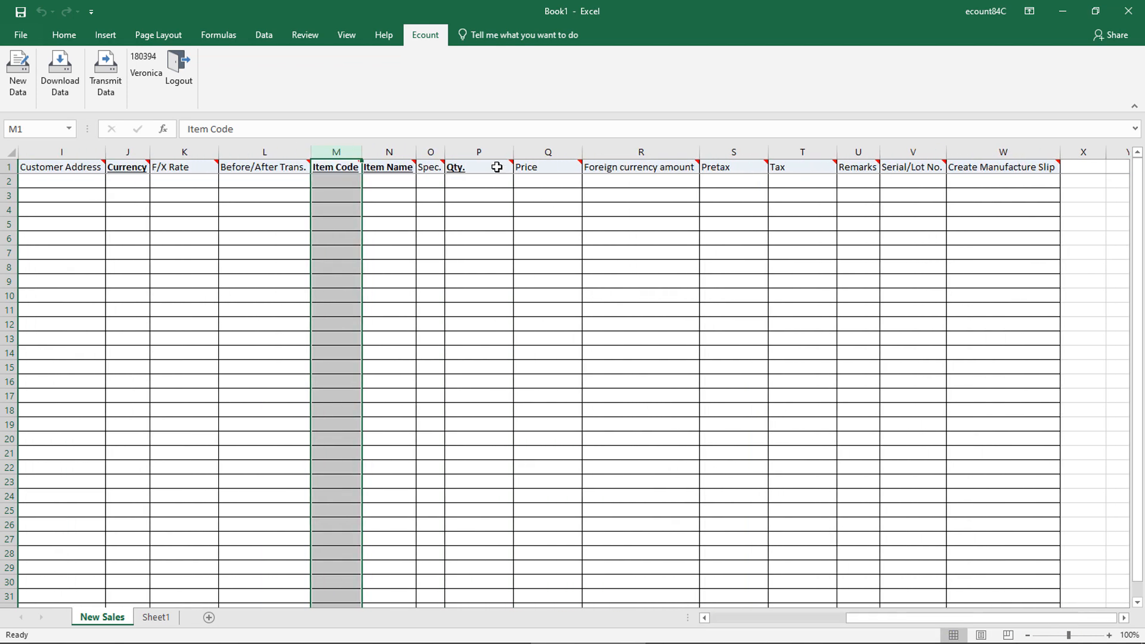
left_click(477, 149)
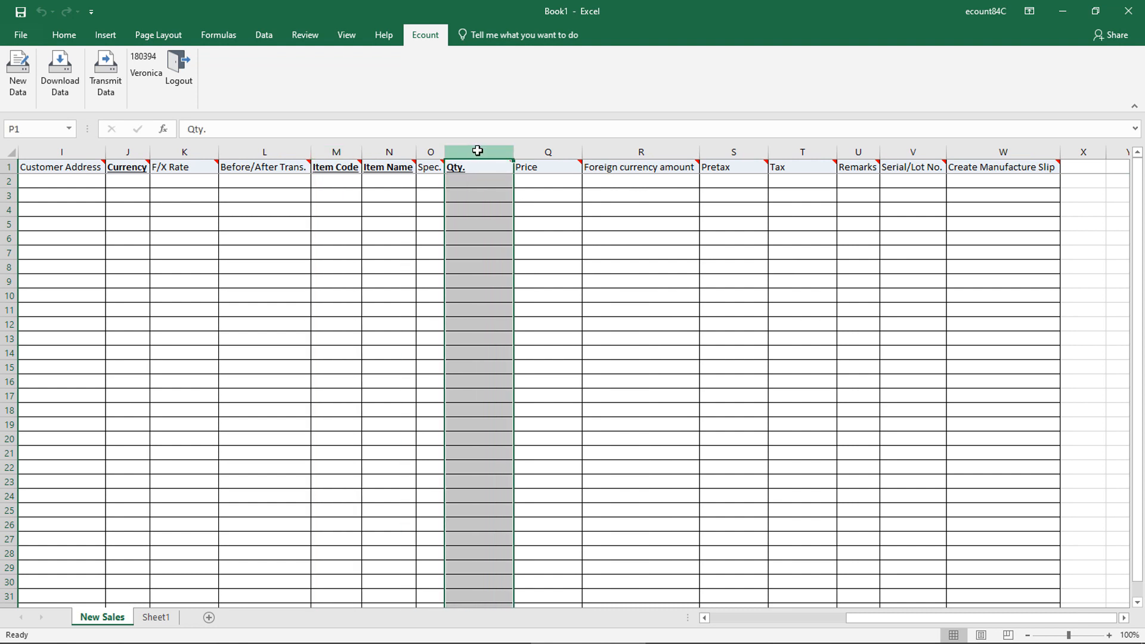
left_click(529, 152)
left_click_drag(735, 158, 783, 152)
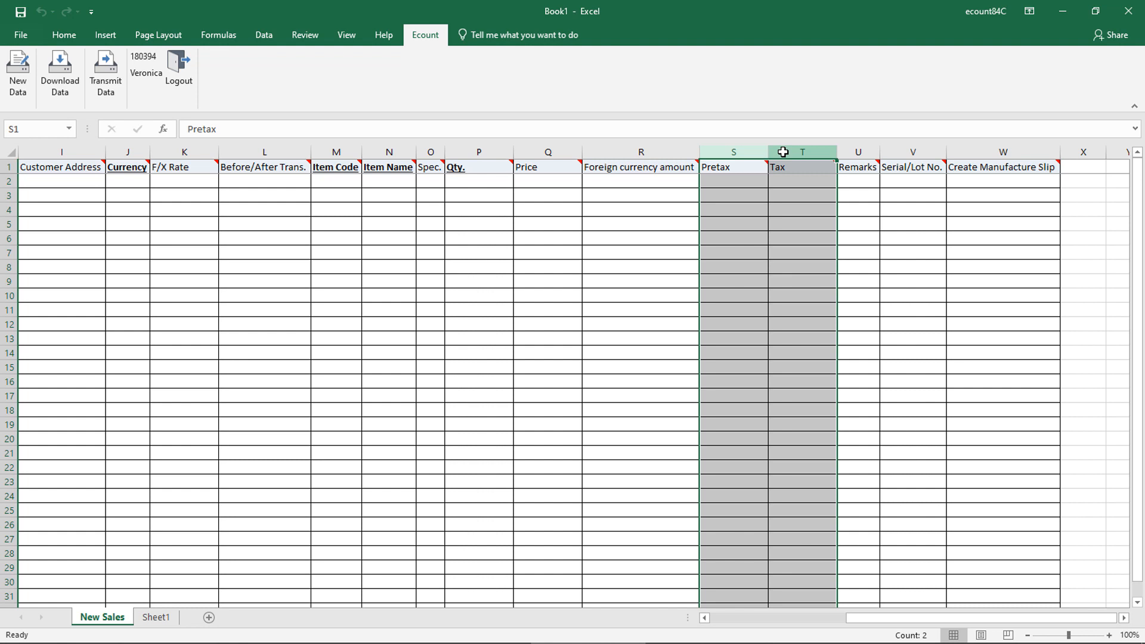
left_click(402, 153)
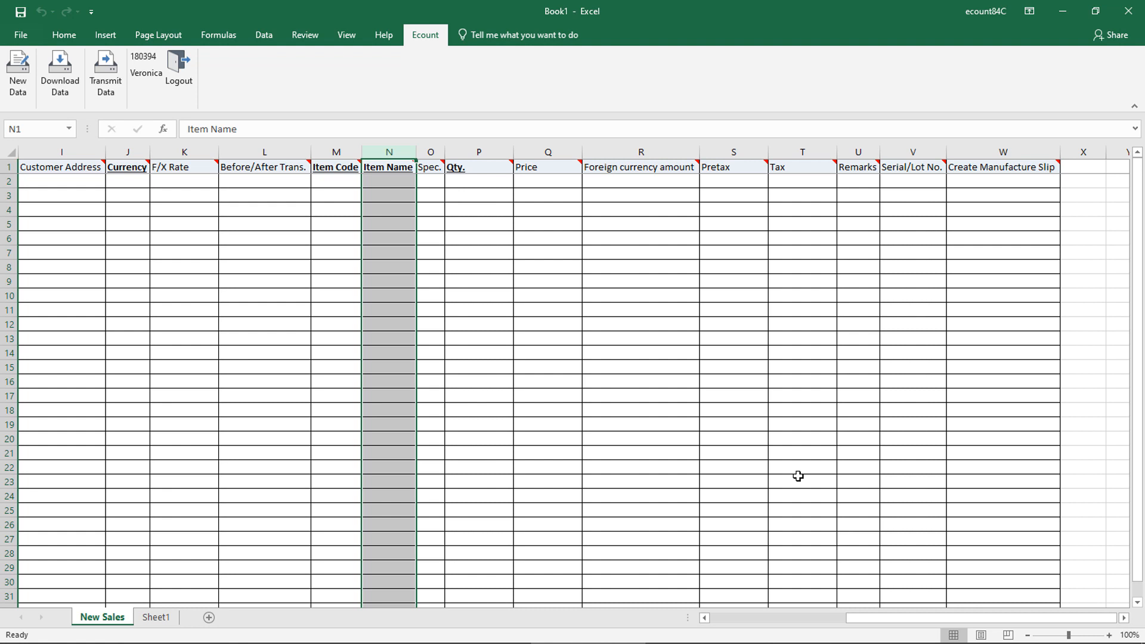
left_click(343, 152)
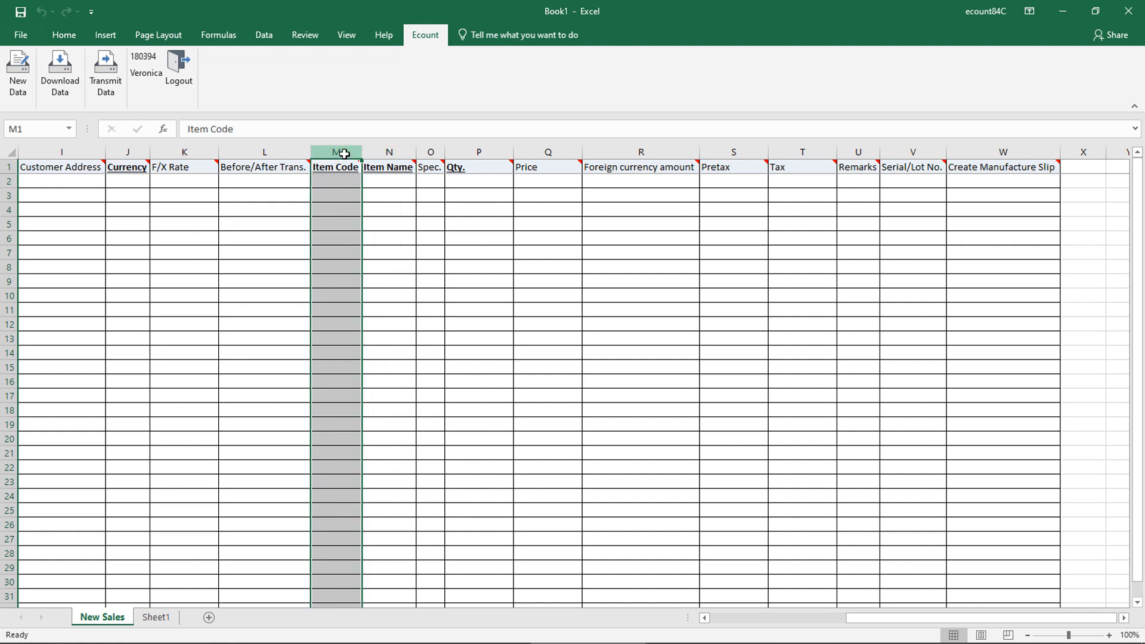
Enter 08012020 as the date in row 2 of the New Sales sheet
left_click(785, 617)
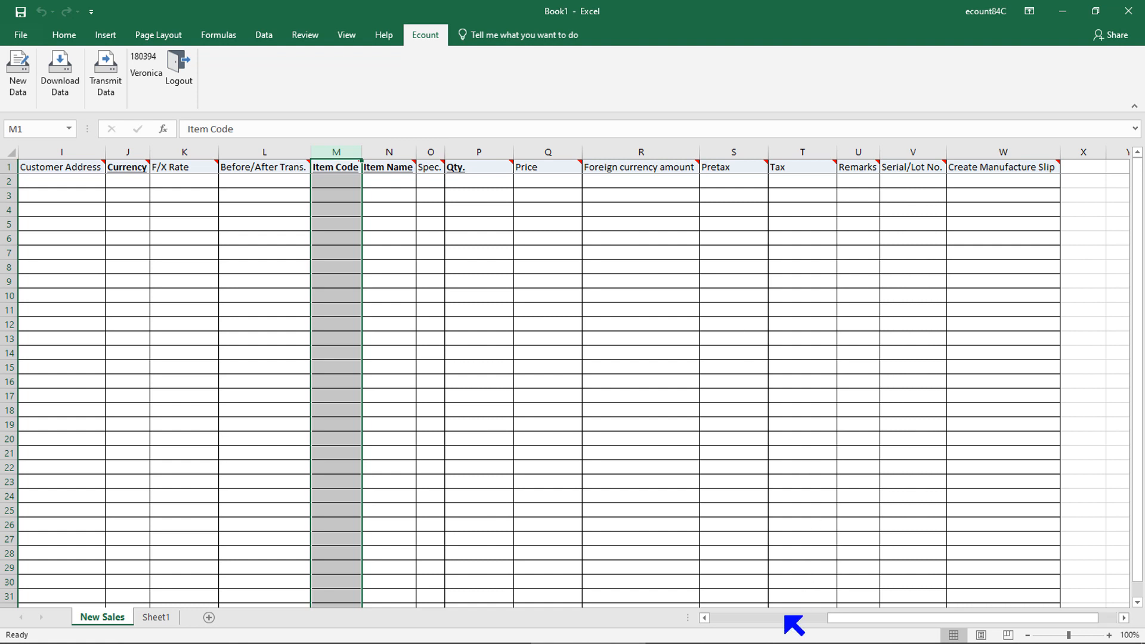
left_click(785, 617)
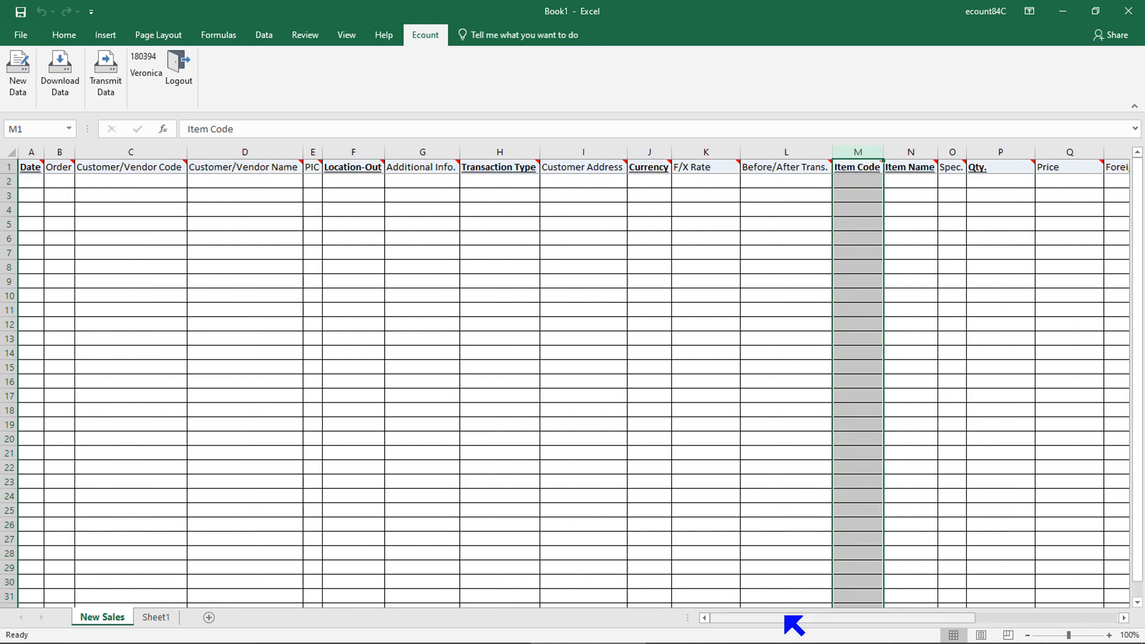
left_click(28, 182)
type("080")
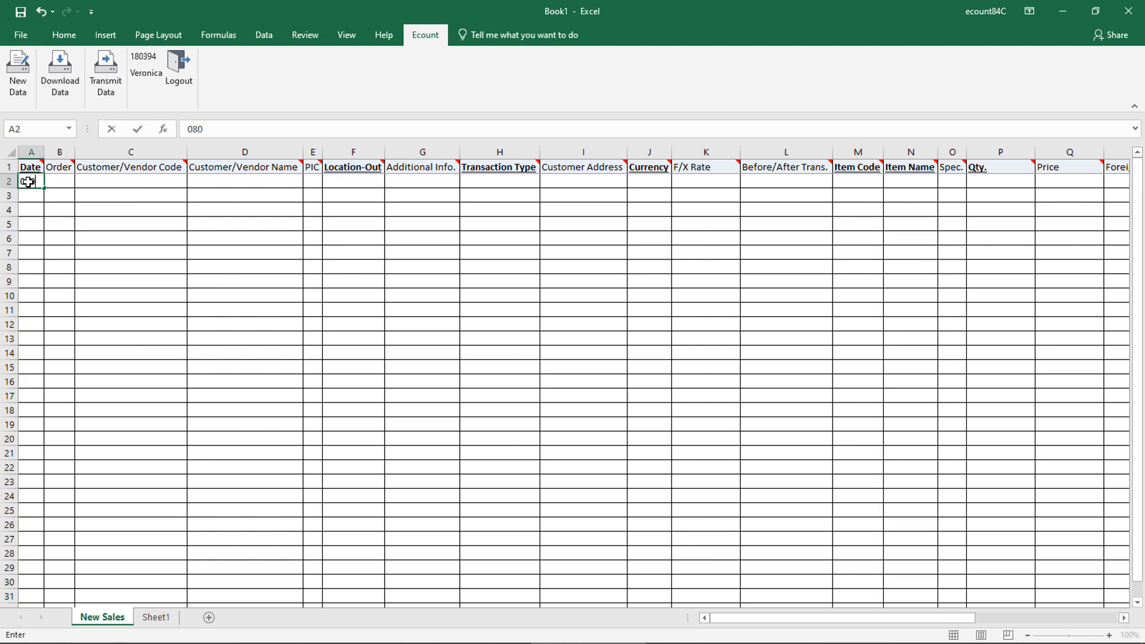
type("120202")
key("Return")
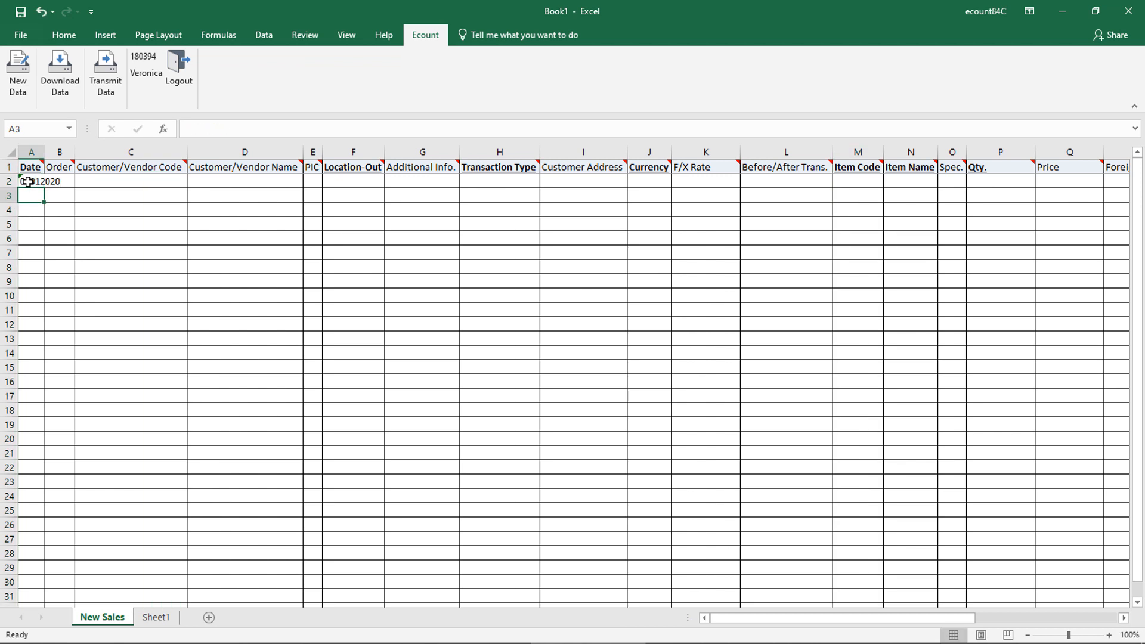
Fill in the customer/vendor code and set Location-Out to 100 in row 2
left_click(140, 185)
type("00008")
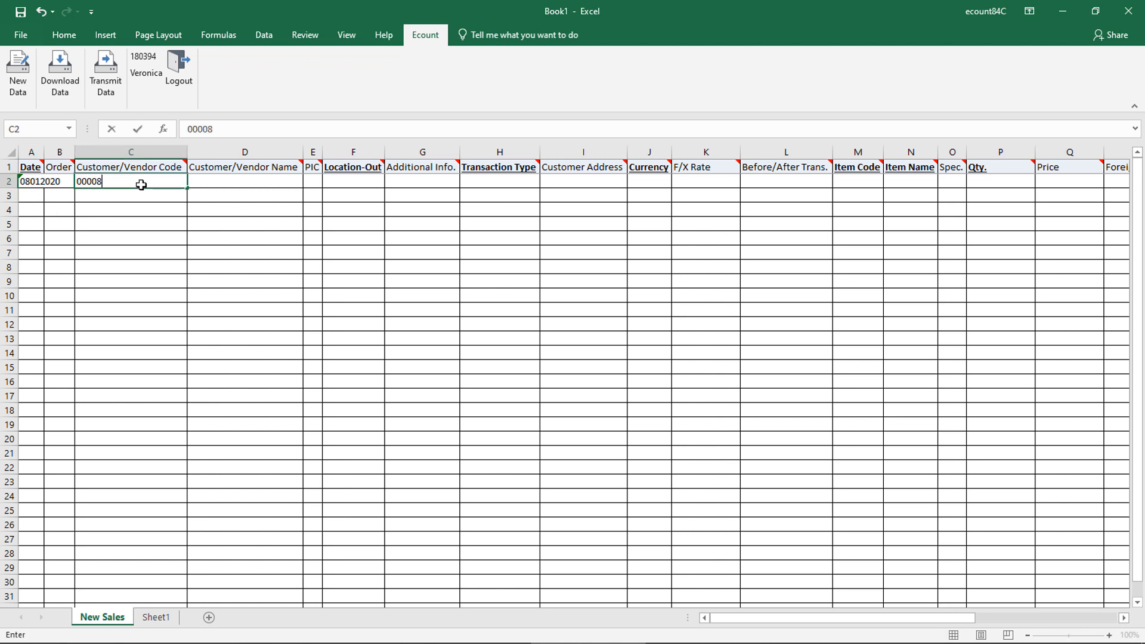
key("Return")
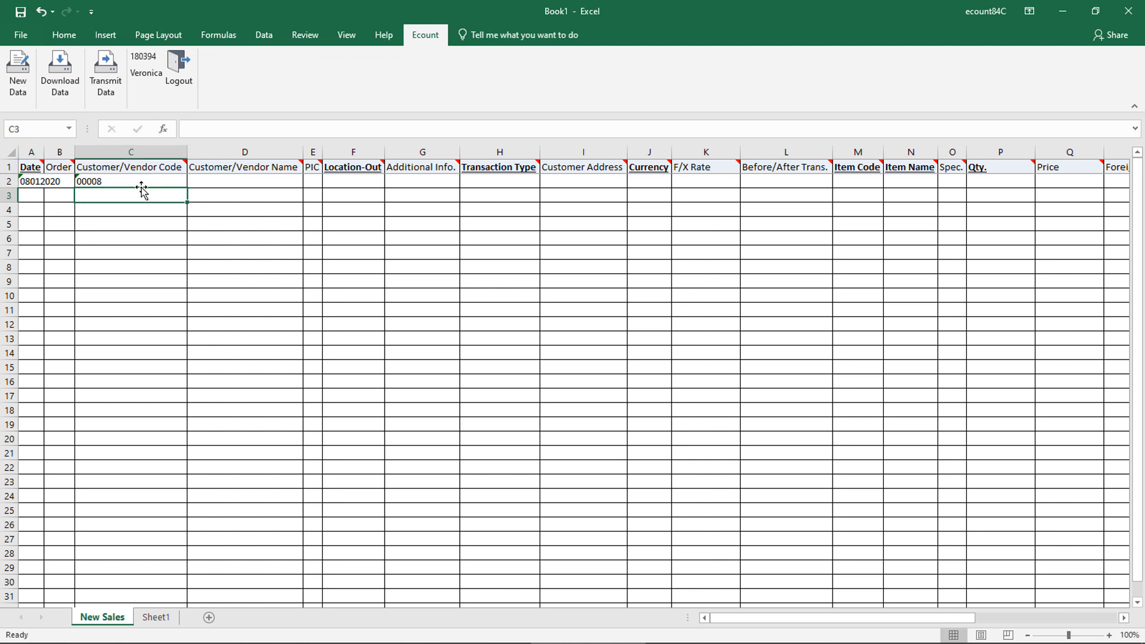
left_click(351, 186)
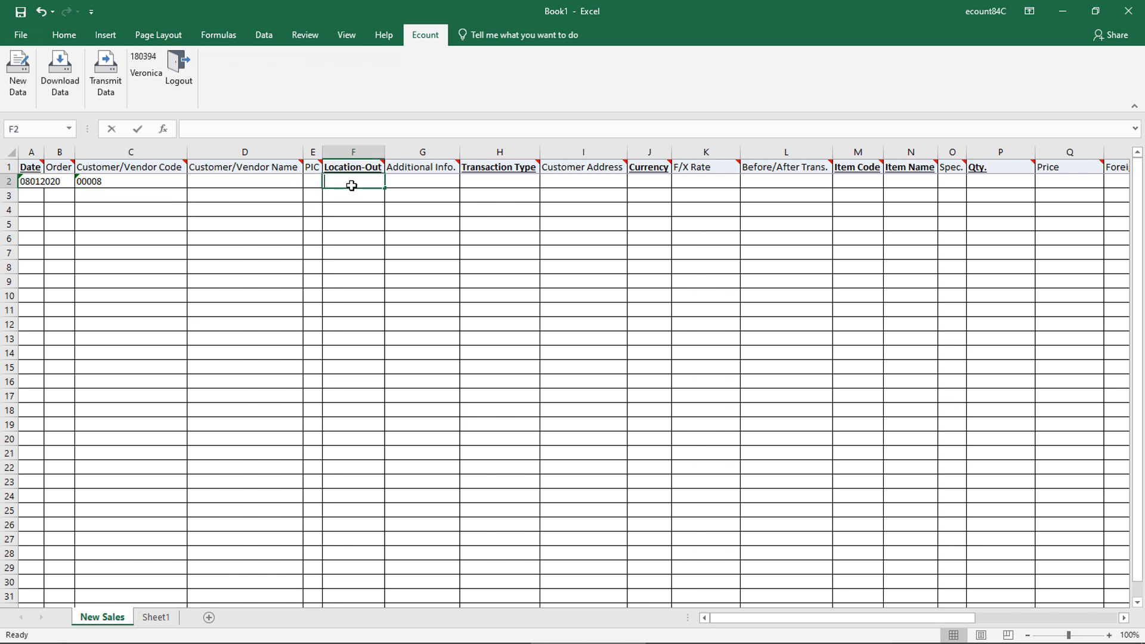
type("100")
key("Return")
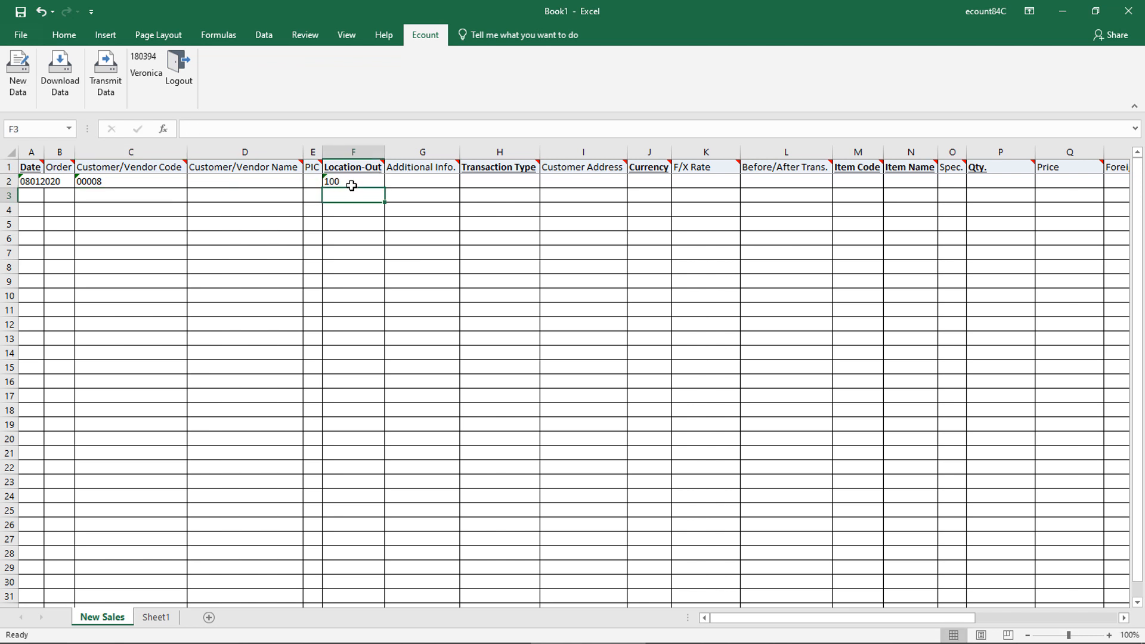
Enter item code 00000 in row 2 and the item name Espresso in row 3
left_click(866, 181)
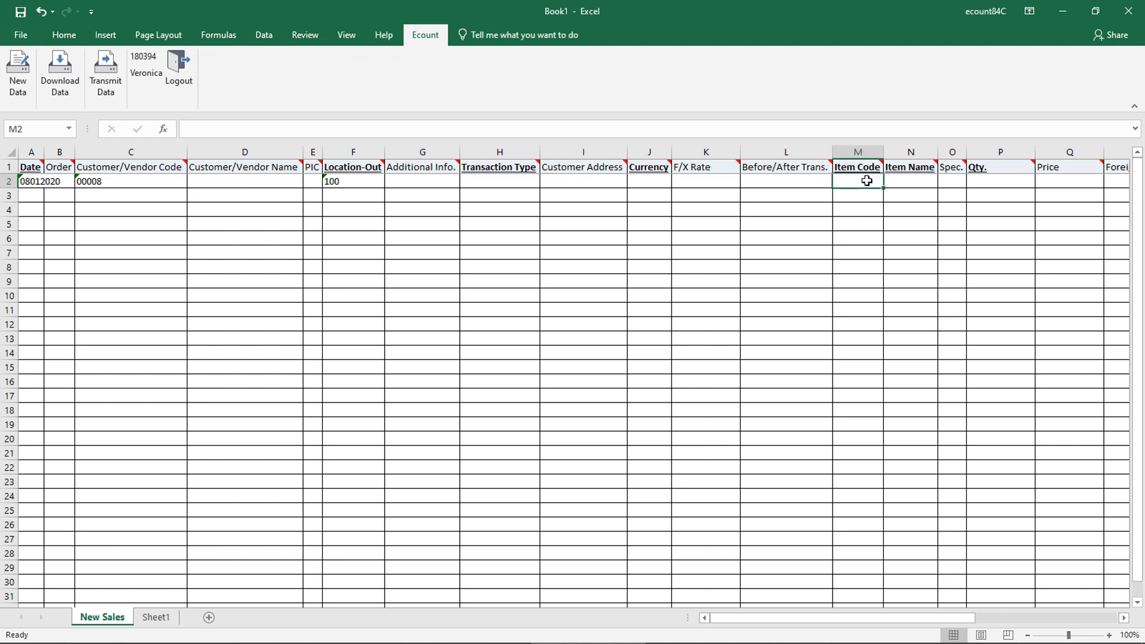
type("00000")
key("Return")
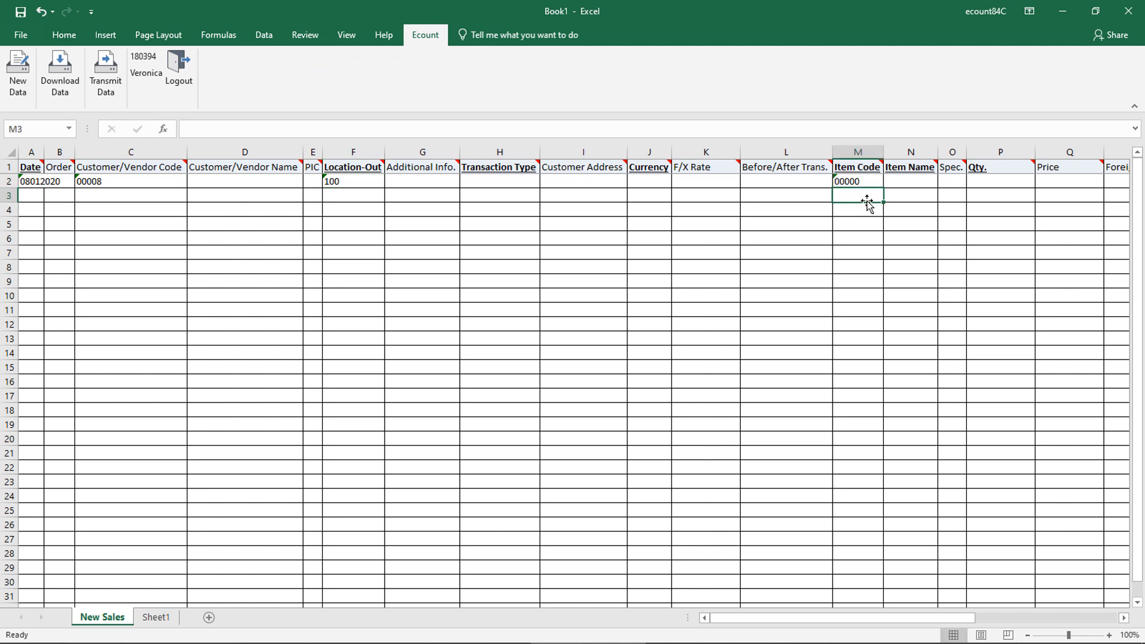
left_click(923, 197)
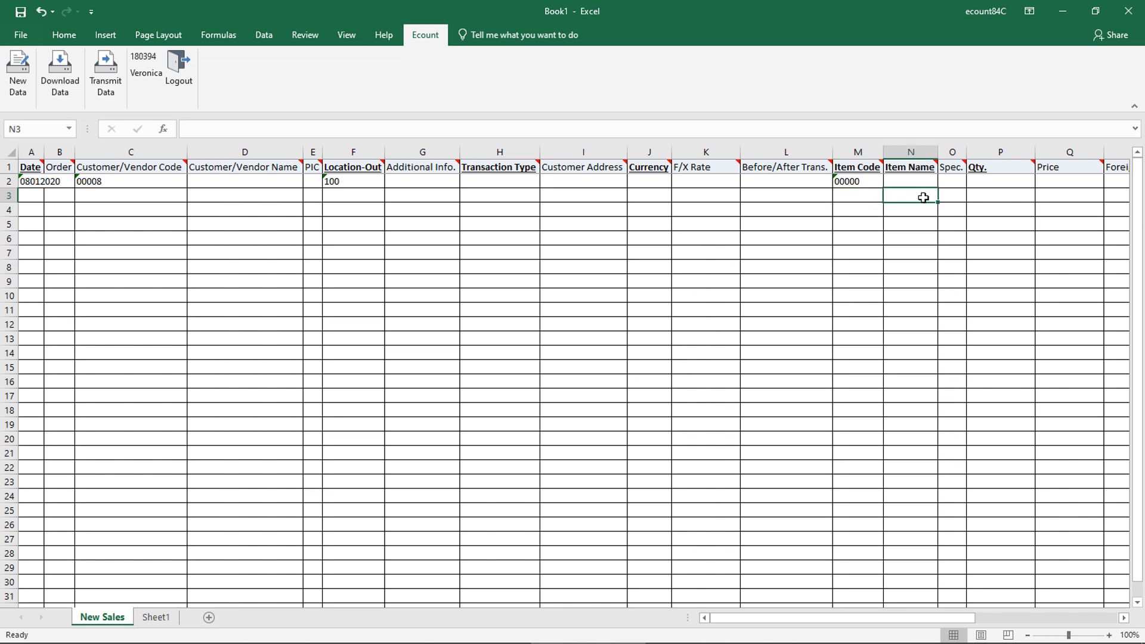
type("Espresso")
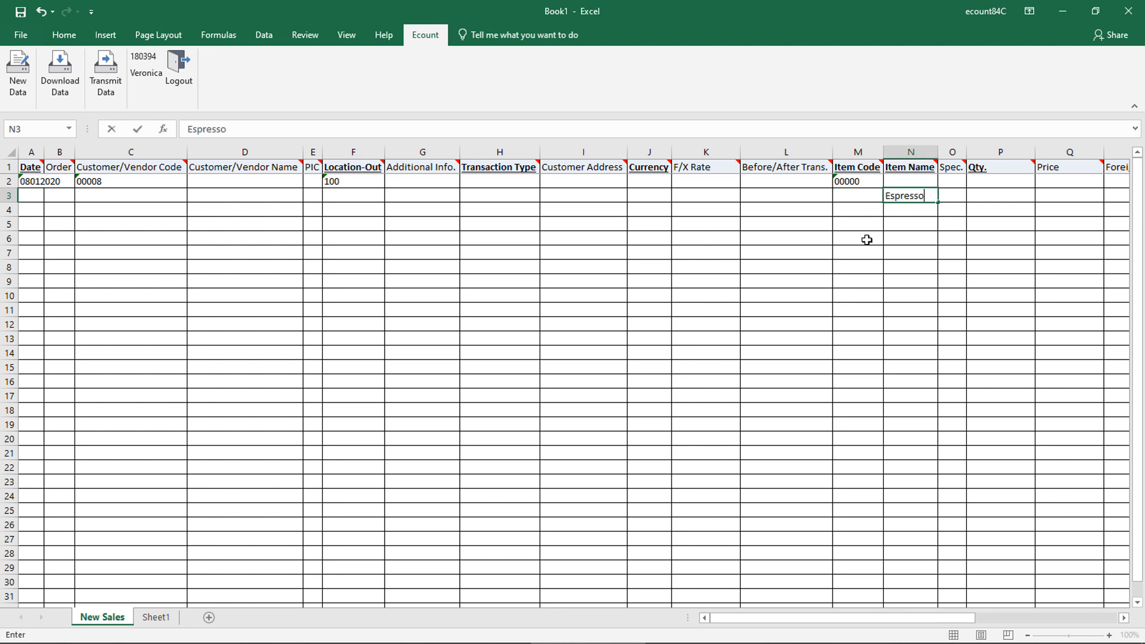
key("Return")
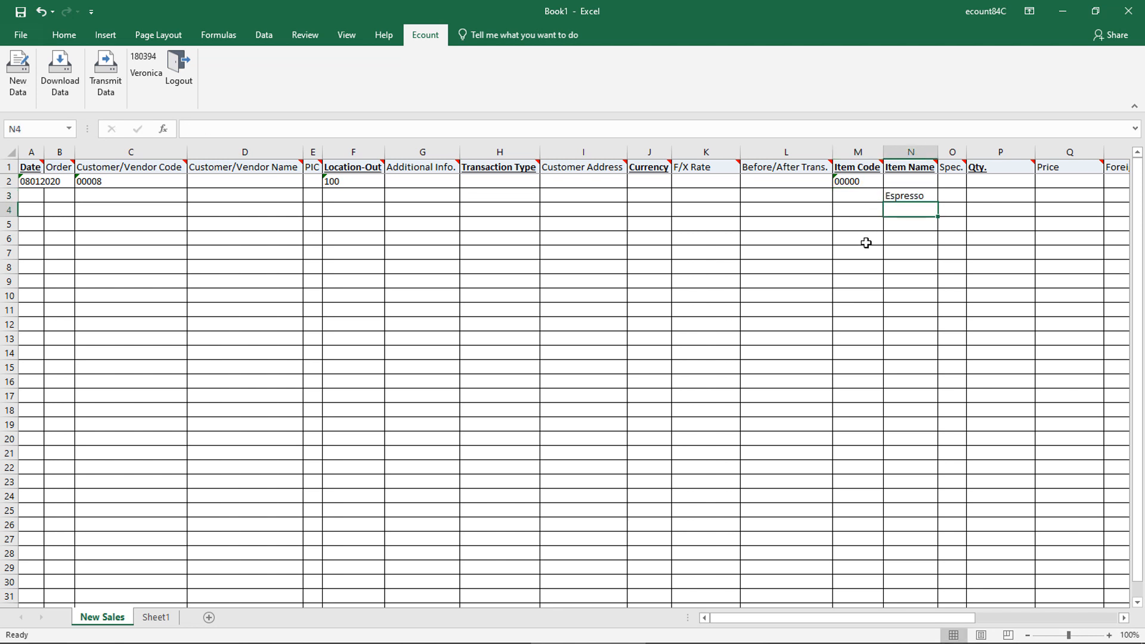
Set the quantity in row 2 to 1
left_click(1007, 182)
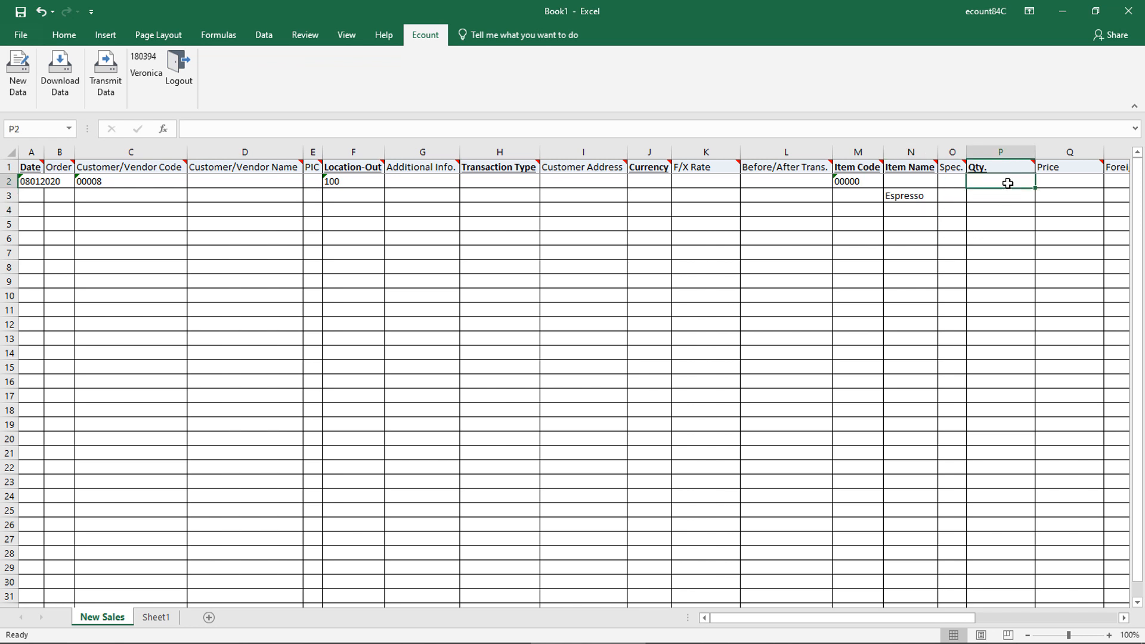
type("1")
key("Return")
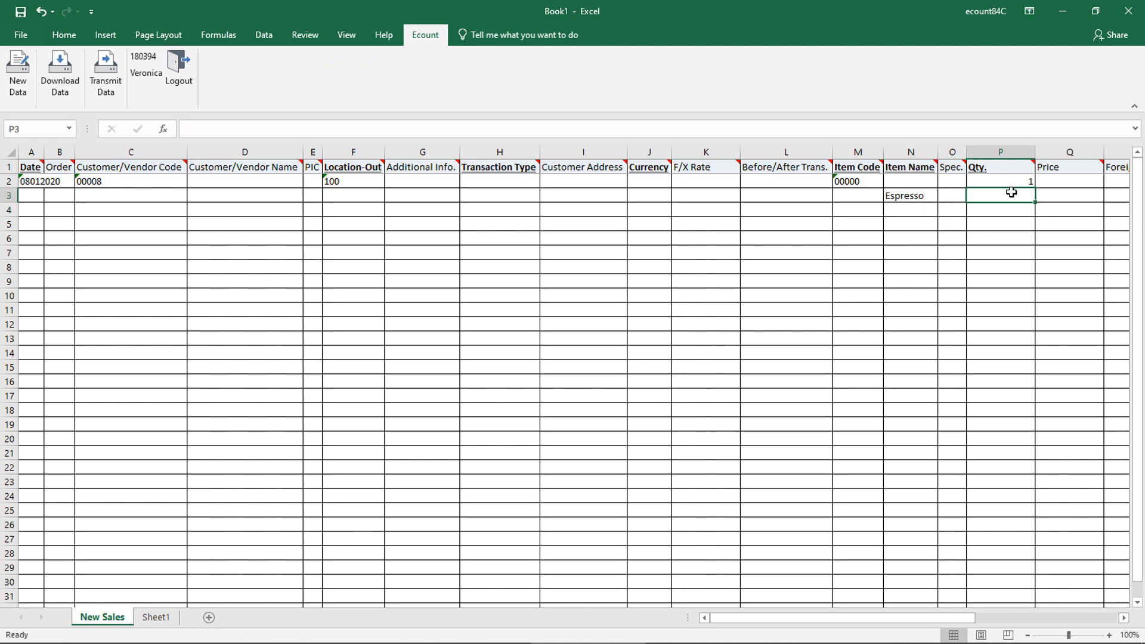
Set the quantity in row 3 to 1 and enter prices of 10 in row 2 and 20 in row 3
type("1")
key("Return")
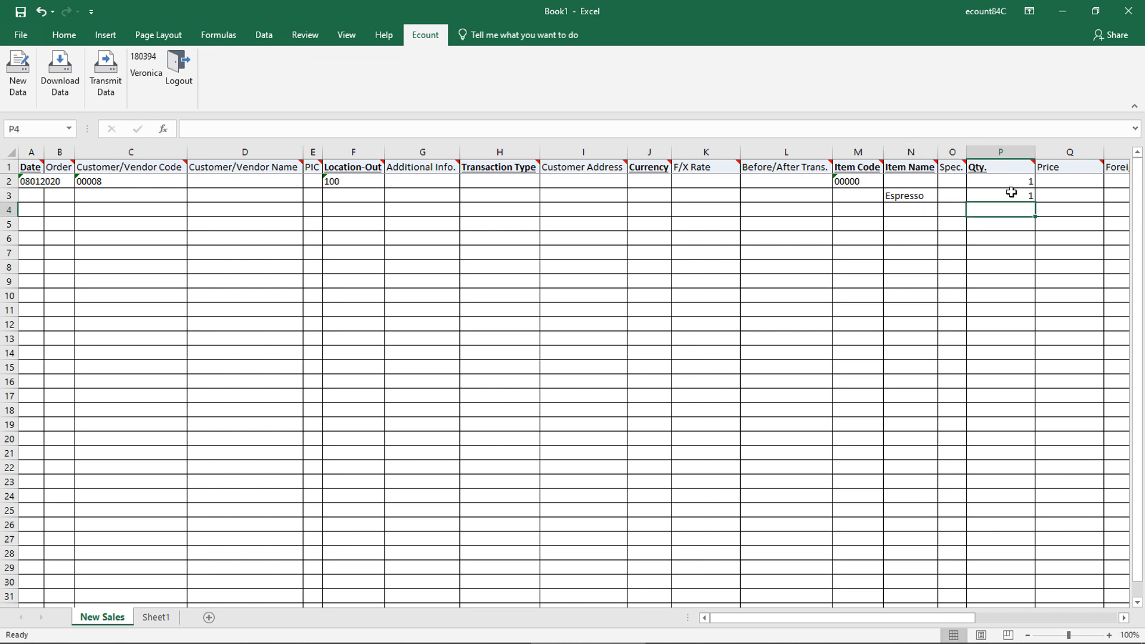
double_click(1073, 182)
type("10")
key("Return")
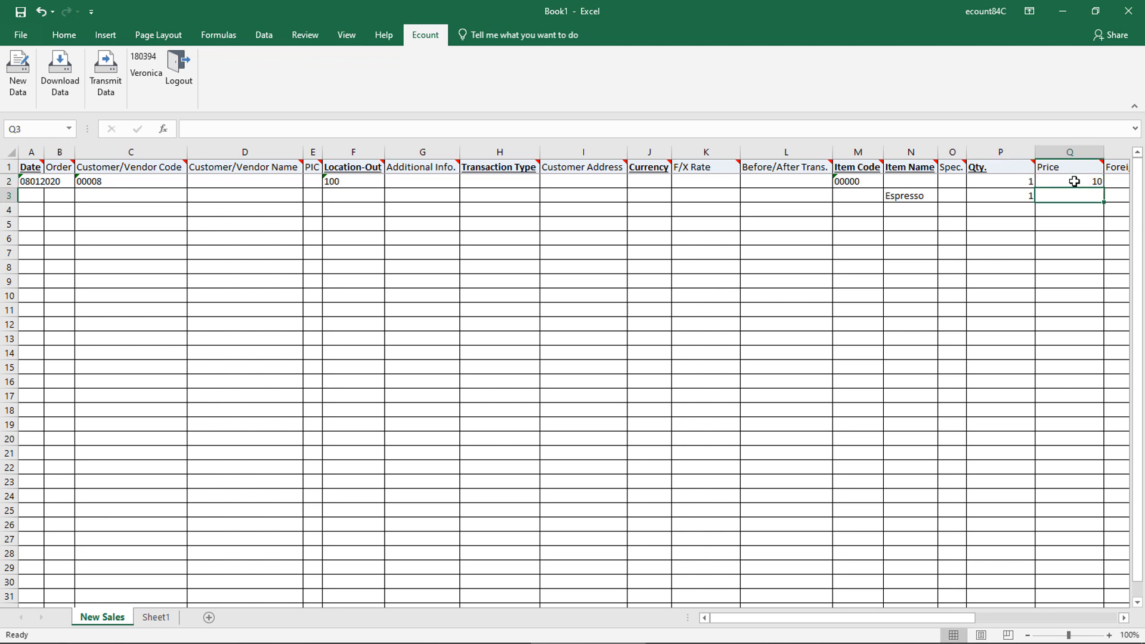
type("20")
key("Return")
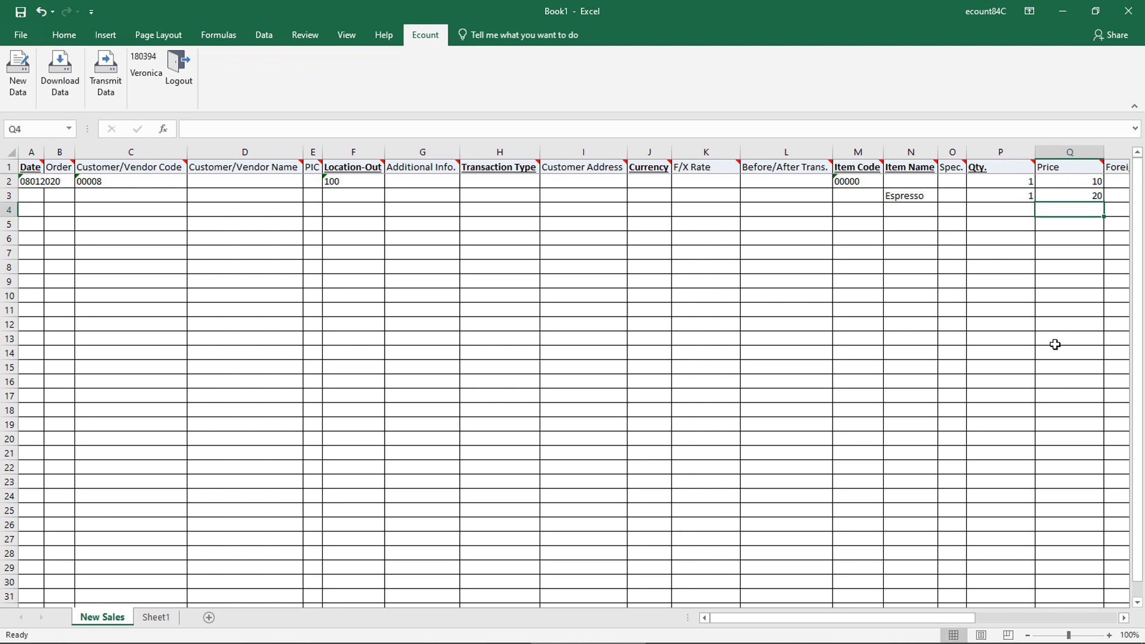
Enter a pretax amount of 10 and a tax of 1 for the sale in row 2
left_click_drag(858, 620, 973, 617)
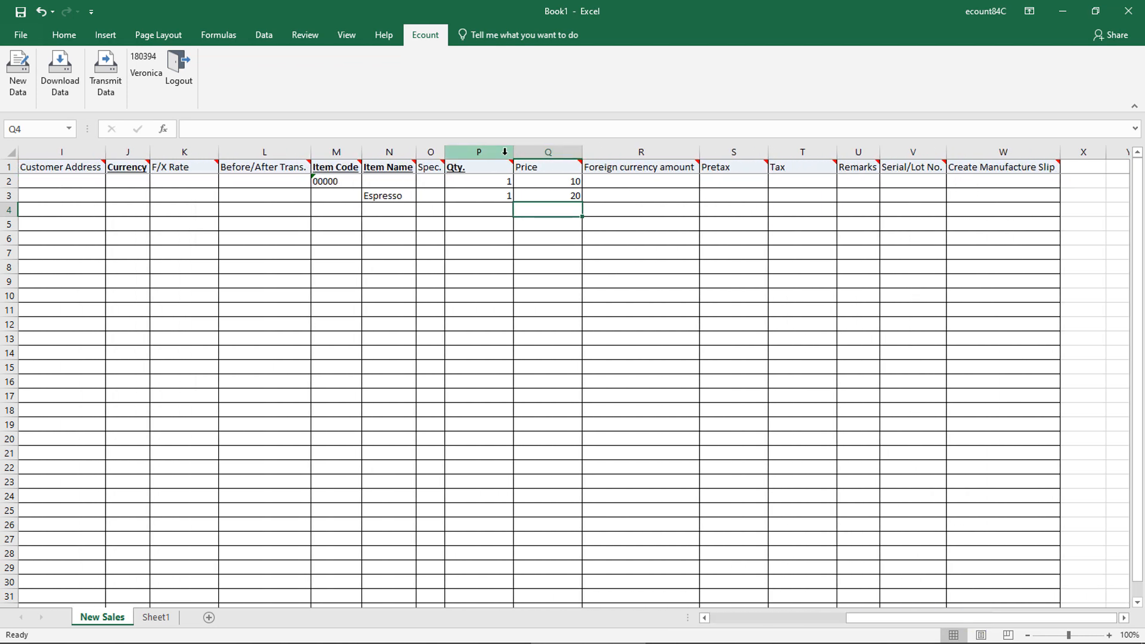
left_click_drag(506, 153, 540, 152)
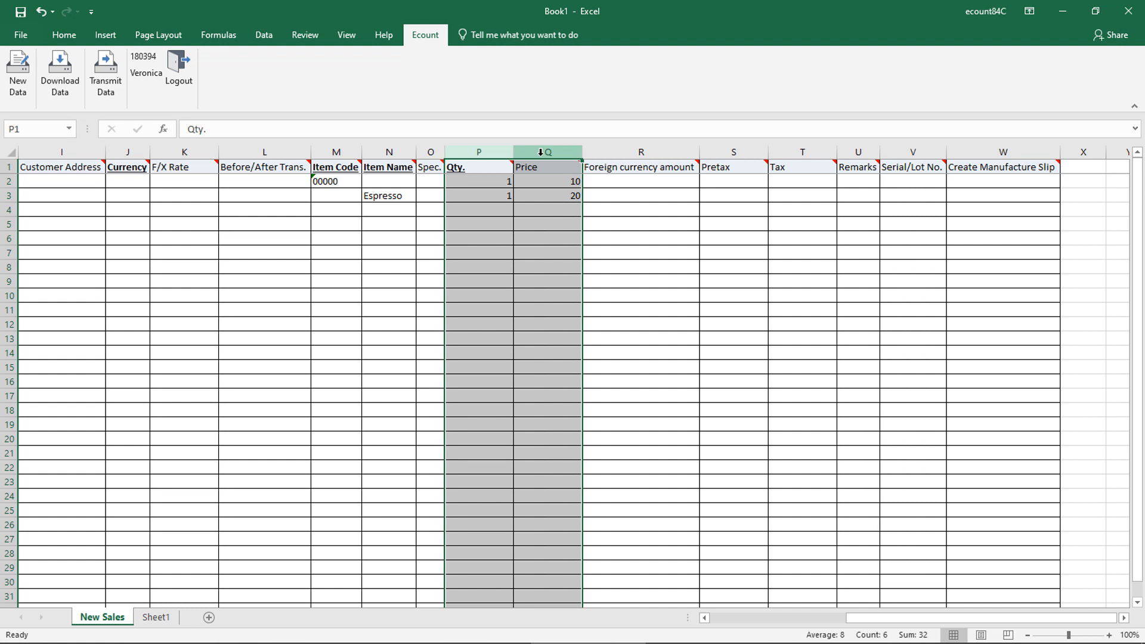
left_click_drag(745, 152, 797, 151)
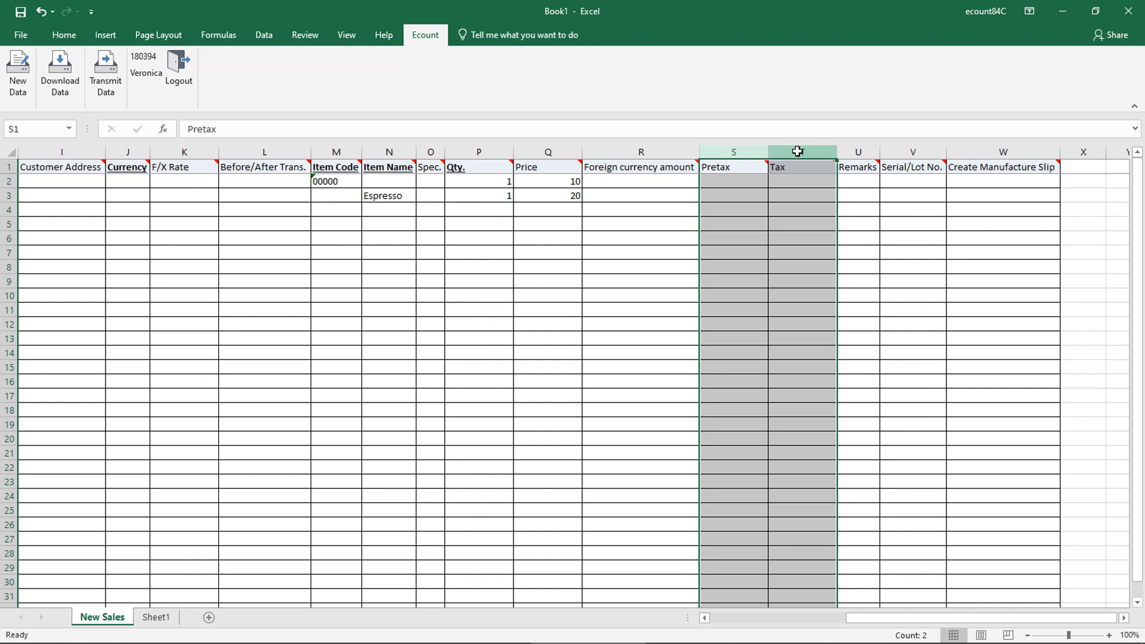
left_click(761, 182)
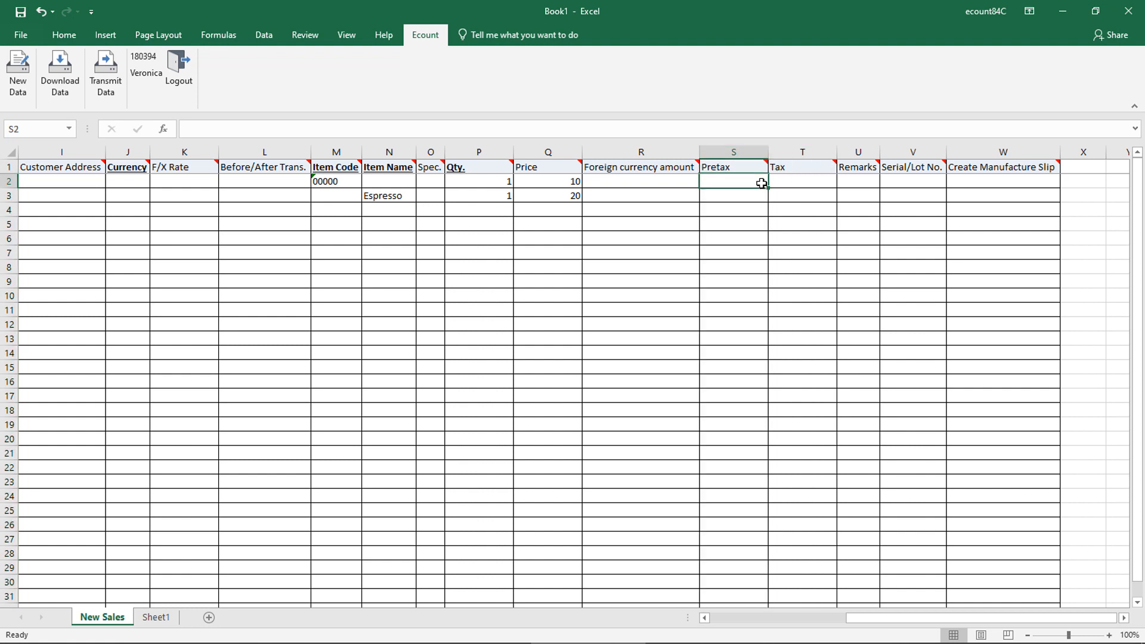
type("10")
key("Return")
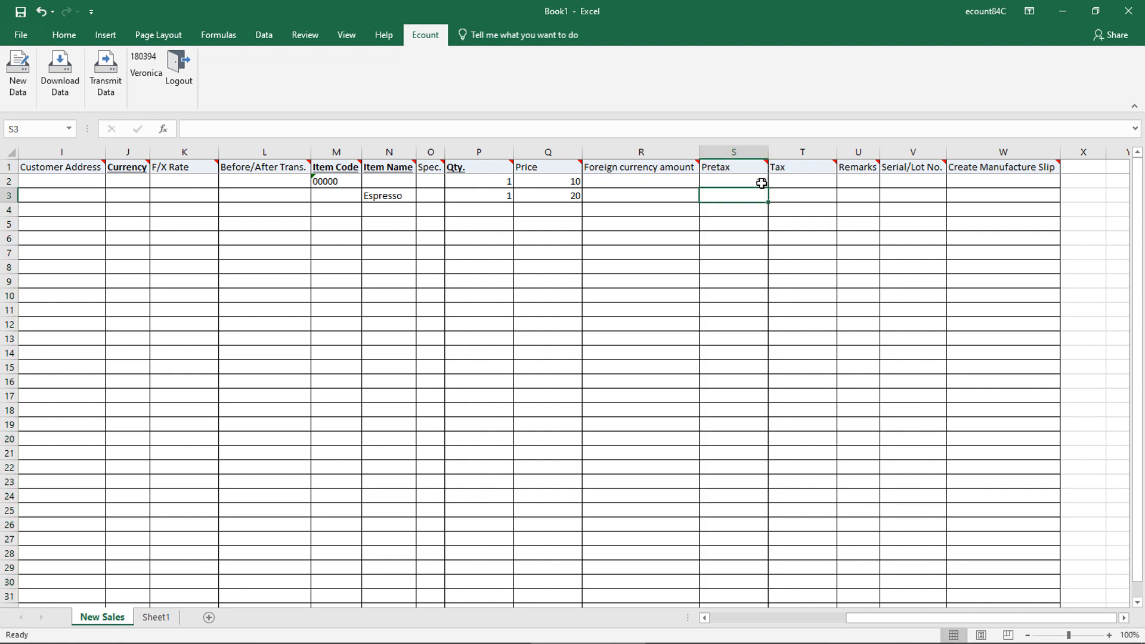
left_click(800, 182)
type("1")
key("Return")
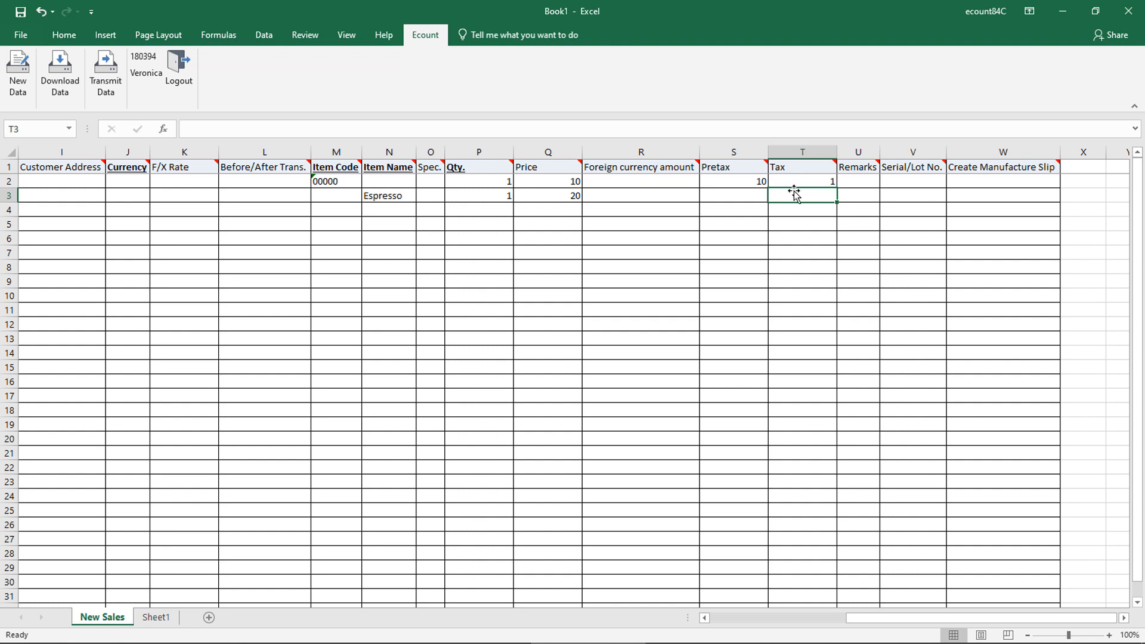
Enter a pretax amount of 20 and a tax of 2 for the Espresso sale in row 3
left_click(759, 196)
type("20")
key("Return")
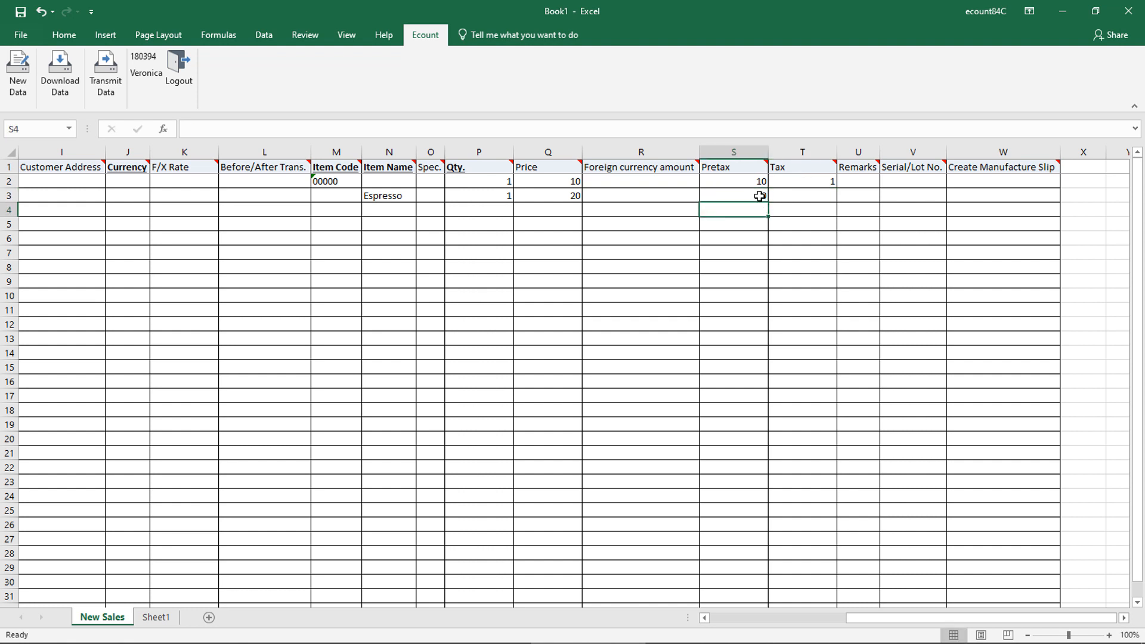
left_click(797, 195)
type("2")
key("Return")
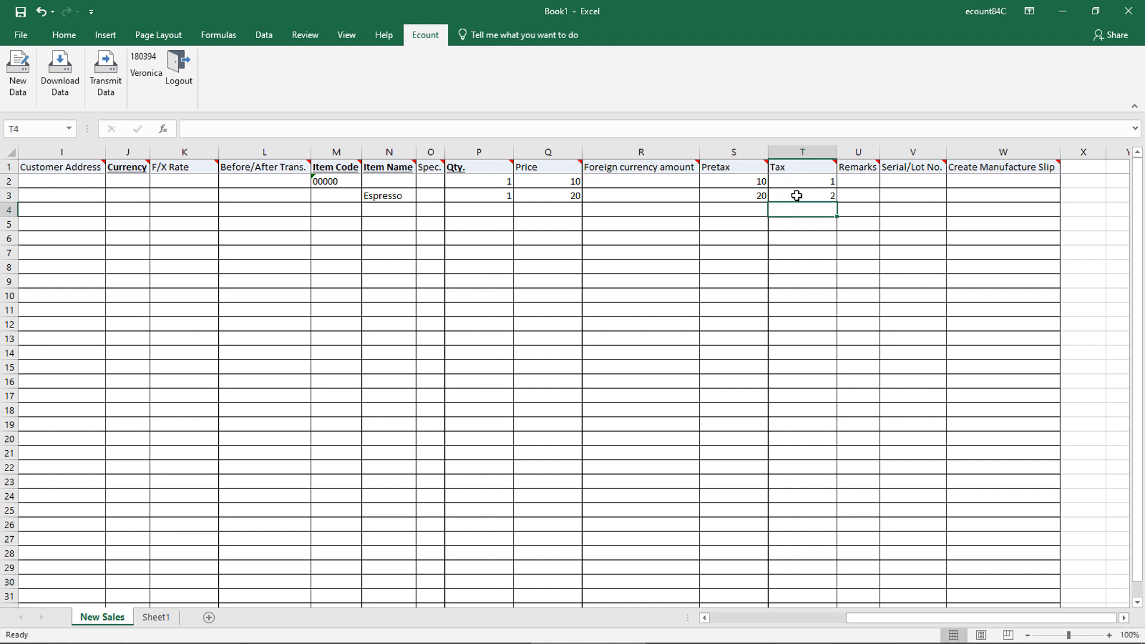
Enter 08022020 as the date of the Espresso sale in row 3
left_click(817, 619)
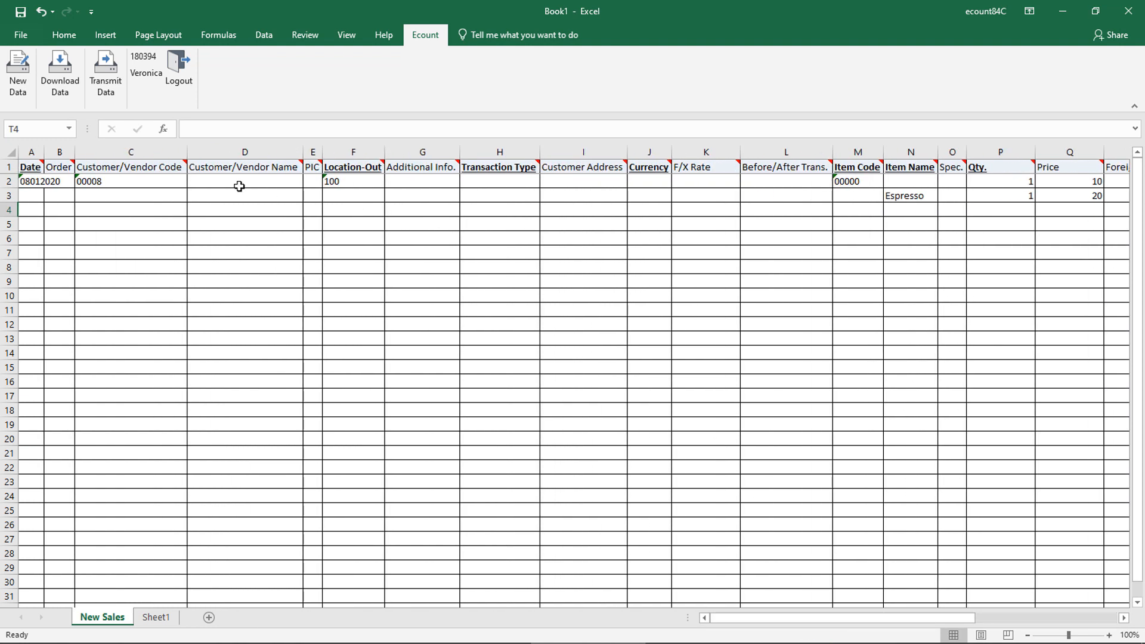
left_click(28, 201)
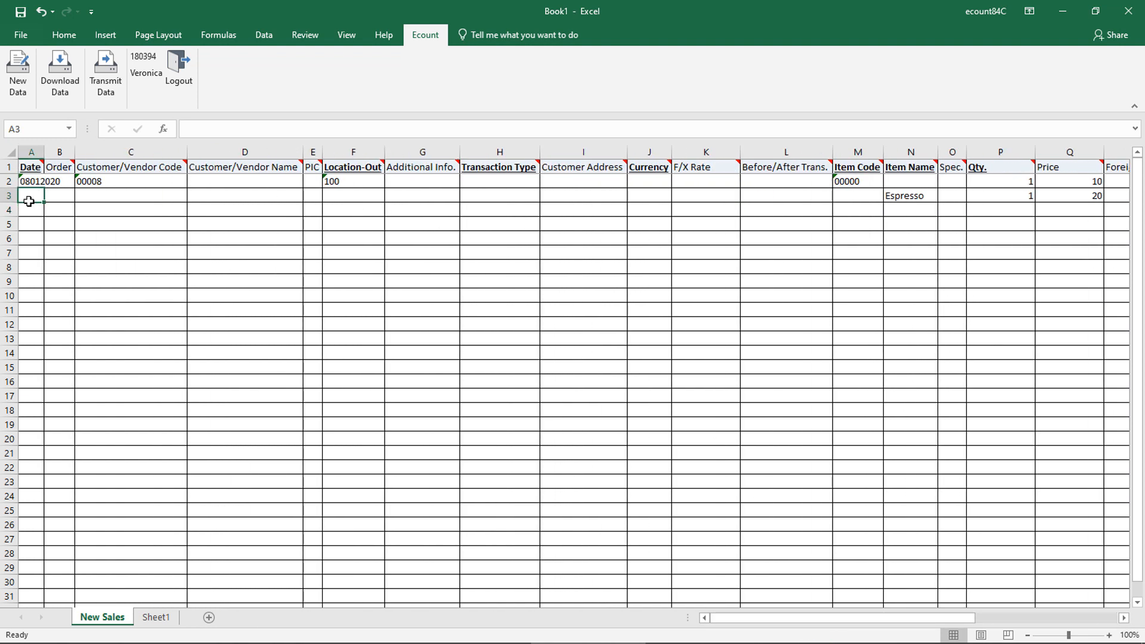
type("0802")
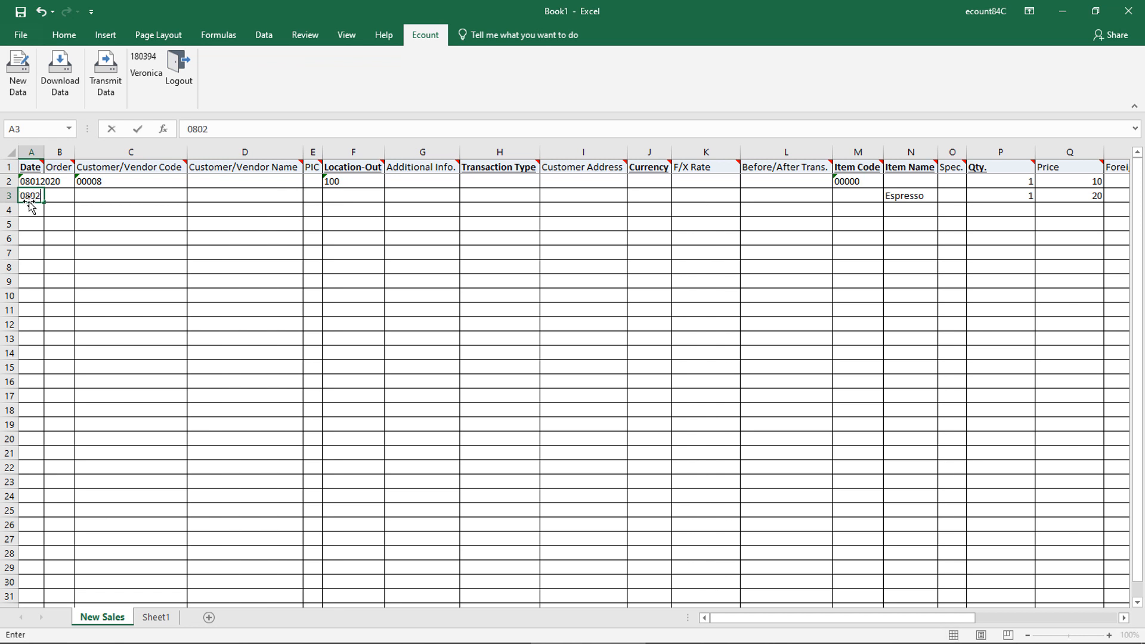
type("2020")
key("Return")
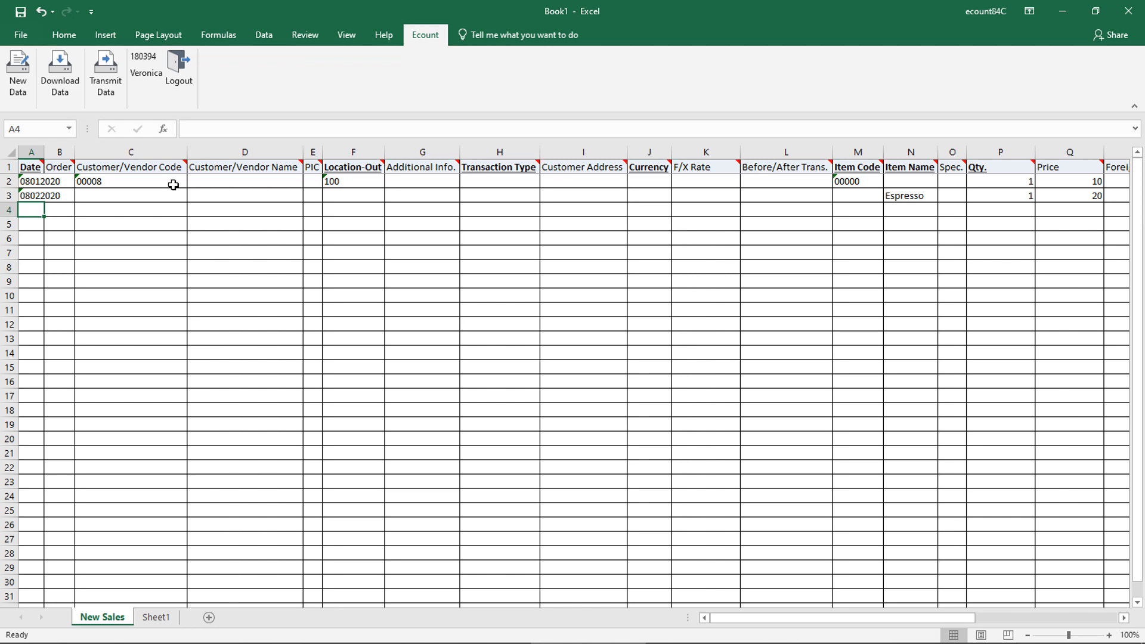
Enter Bakers Delight as the customer/vendor name in row 3 and highlight the customer code and name cells of both rows
left_click(220, 196)
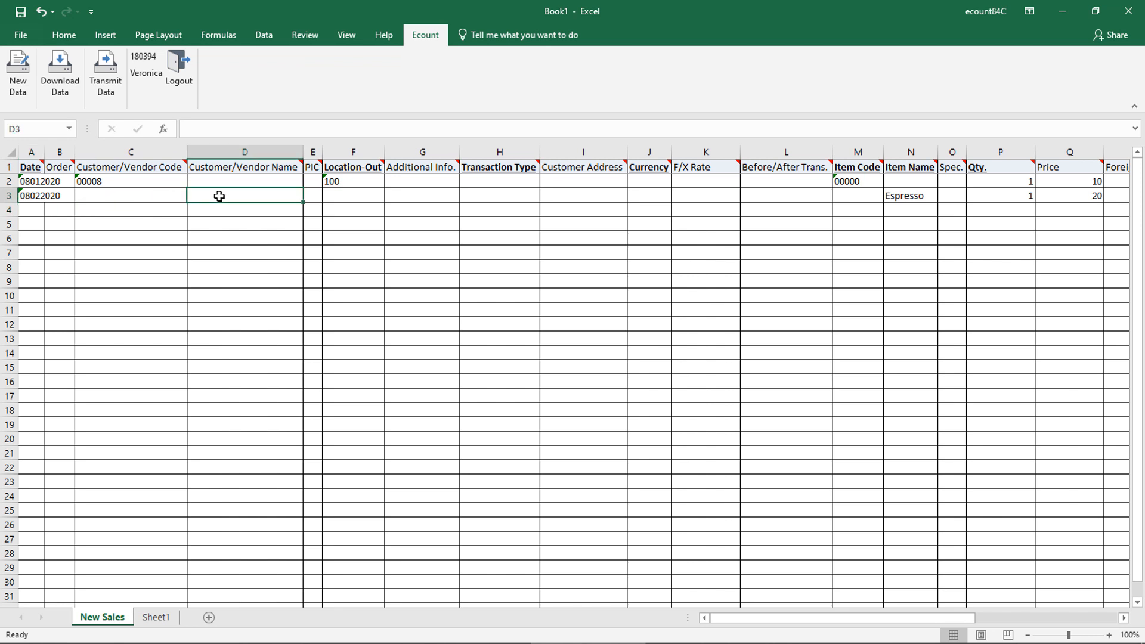
type("Baker")
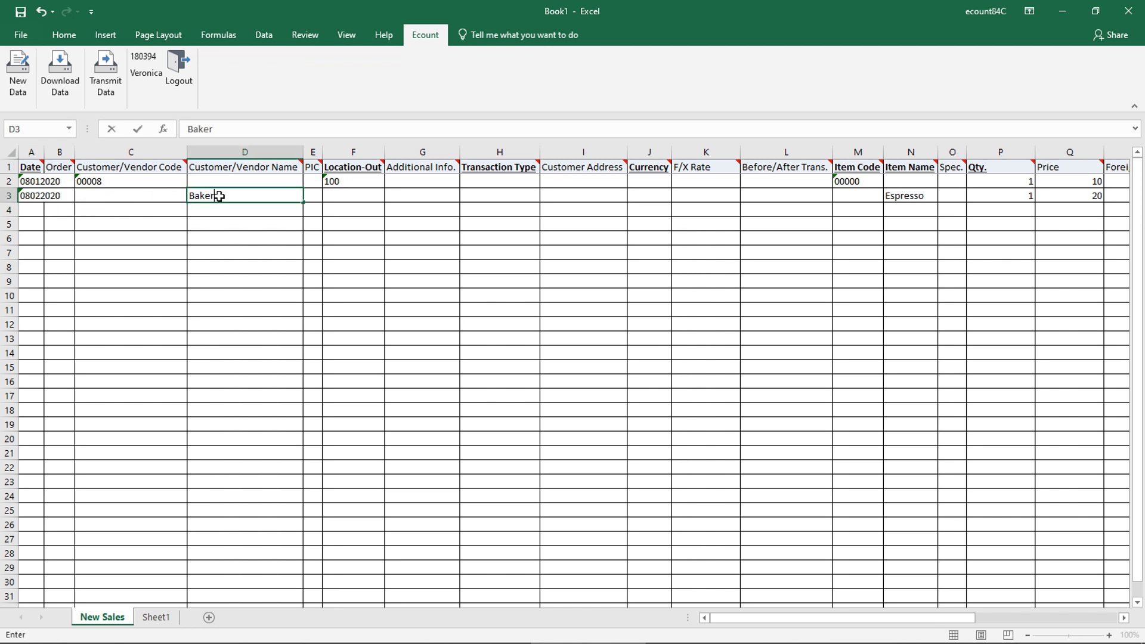
type("s Delight")
key("Return")
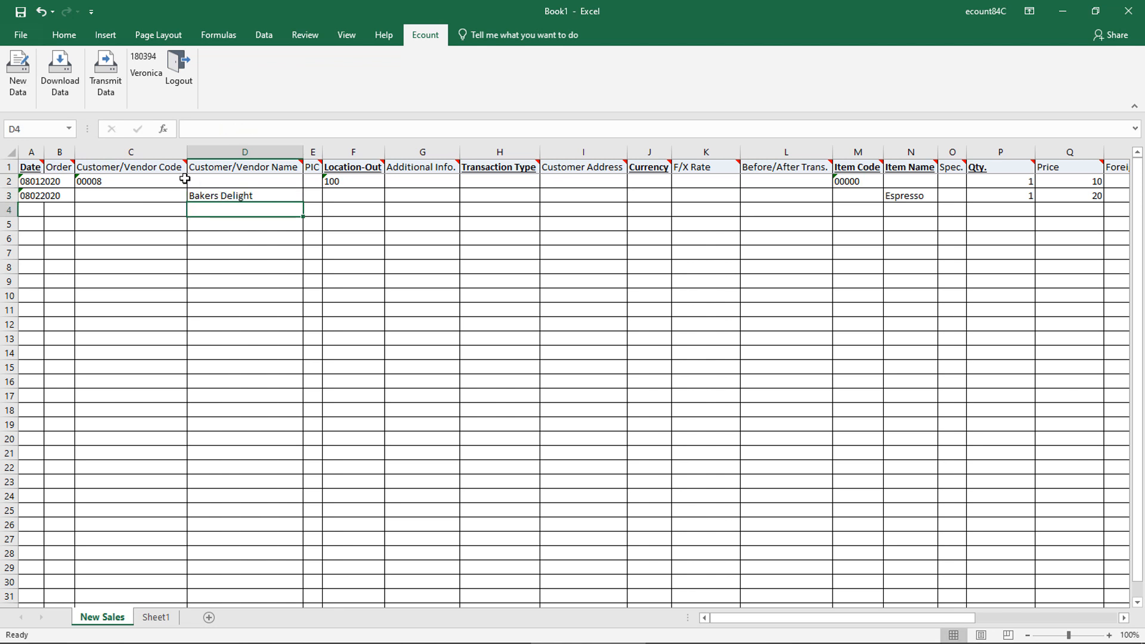
left_click_drag(185, 179, 207, 190)
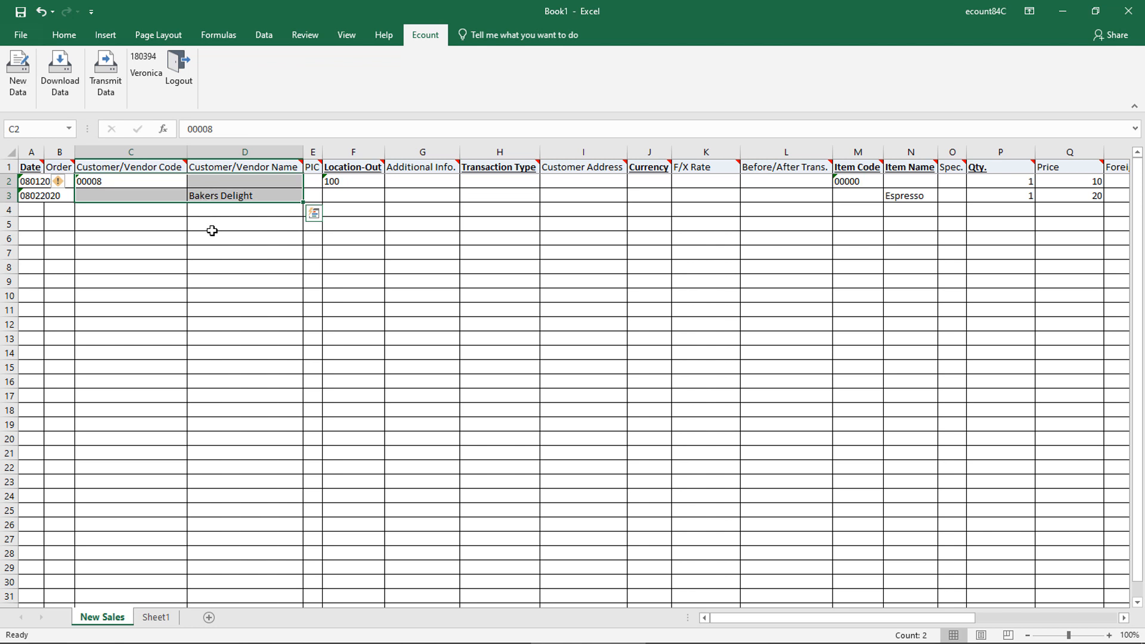
Set Location-Out to 100 for the Bakers Delight sale in row 3
left_click(365, 199)
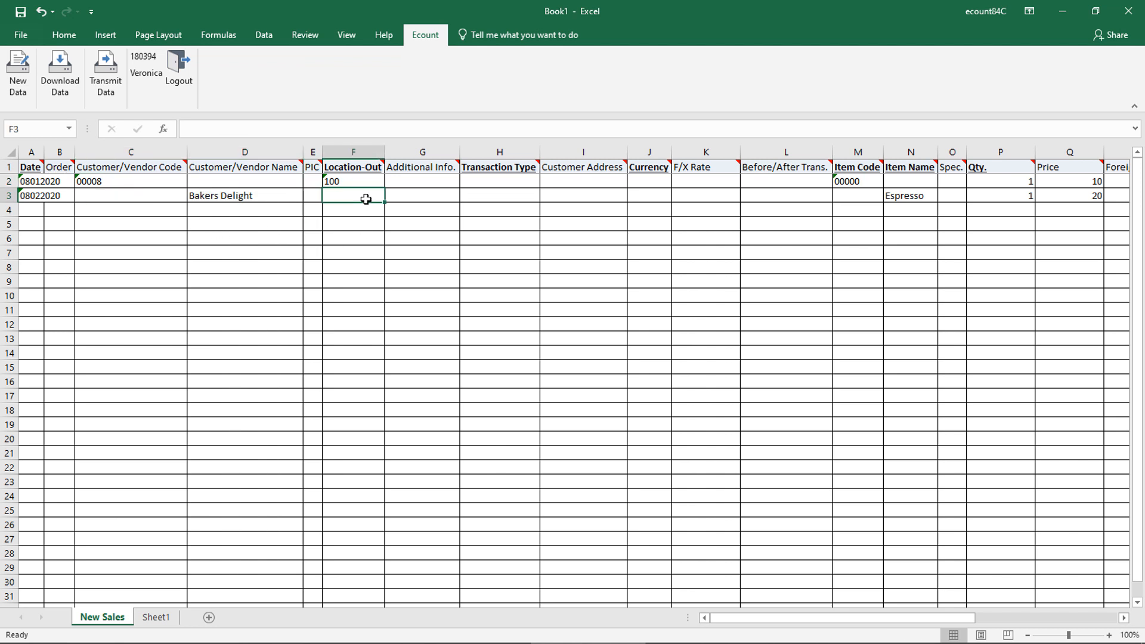
type("100")
key("Return")
Set the transaction type to 11 for both sales in rows 2 and 3
left_click(462, 181)
type("11")
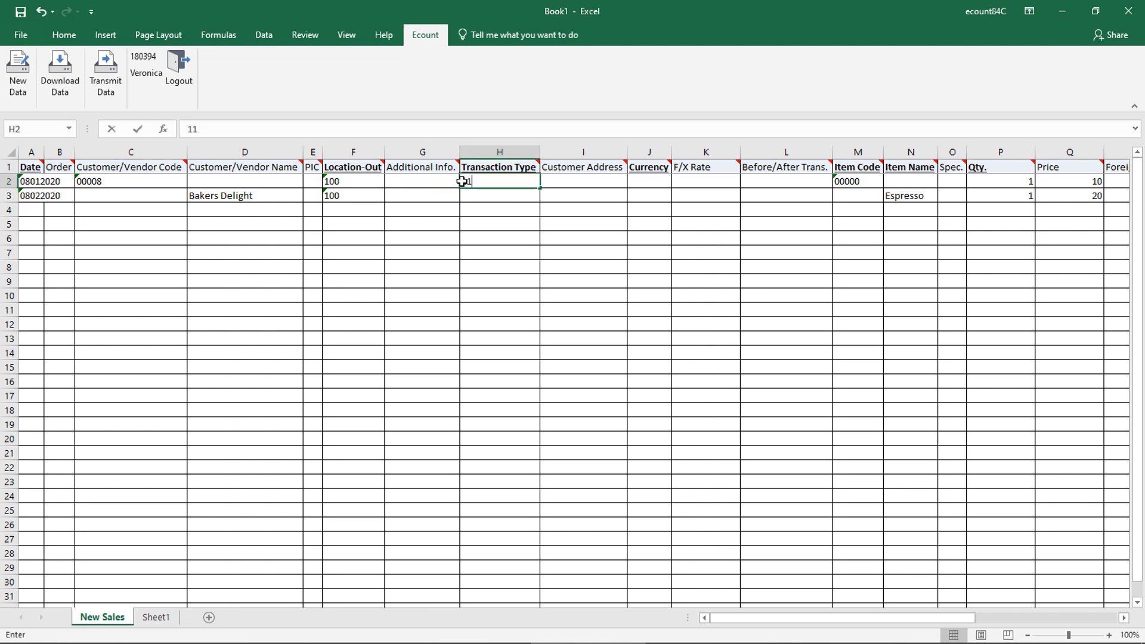
key("Return")
type("11")
key("Return")
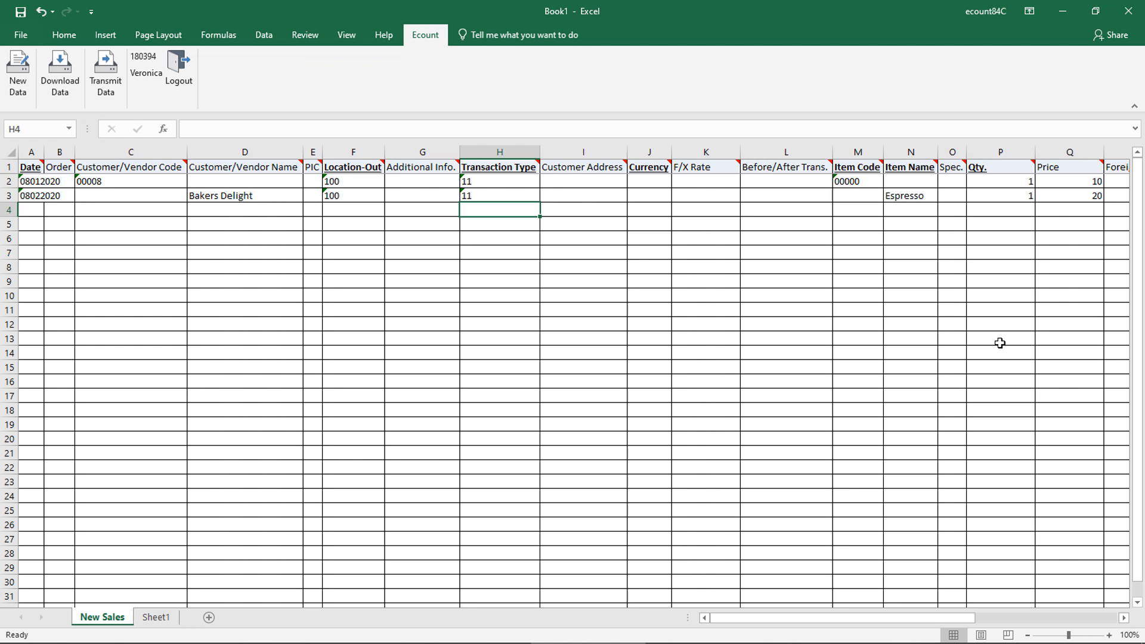
Transmit the New Sales data to Ecount, close the results summary and view the Results column beside the data
left_click(422, 152)
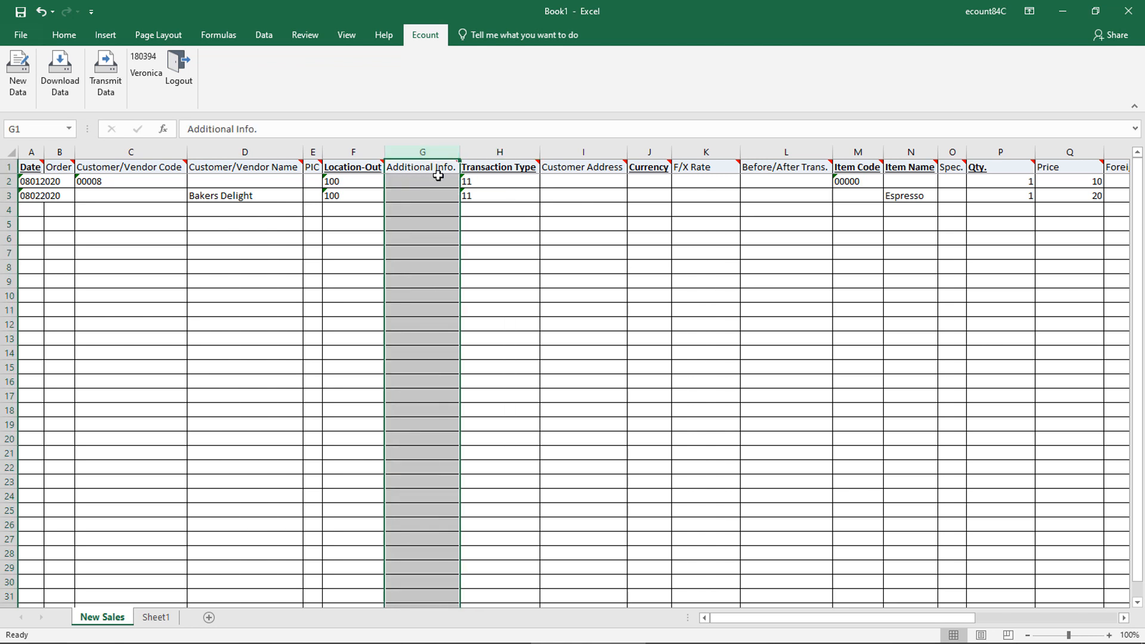
left_click(603, 153)
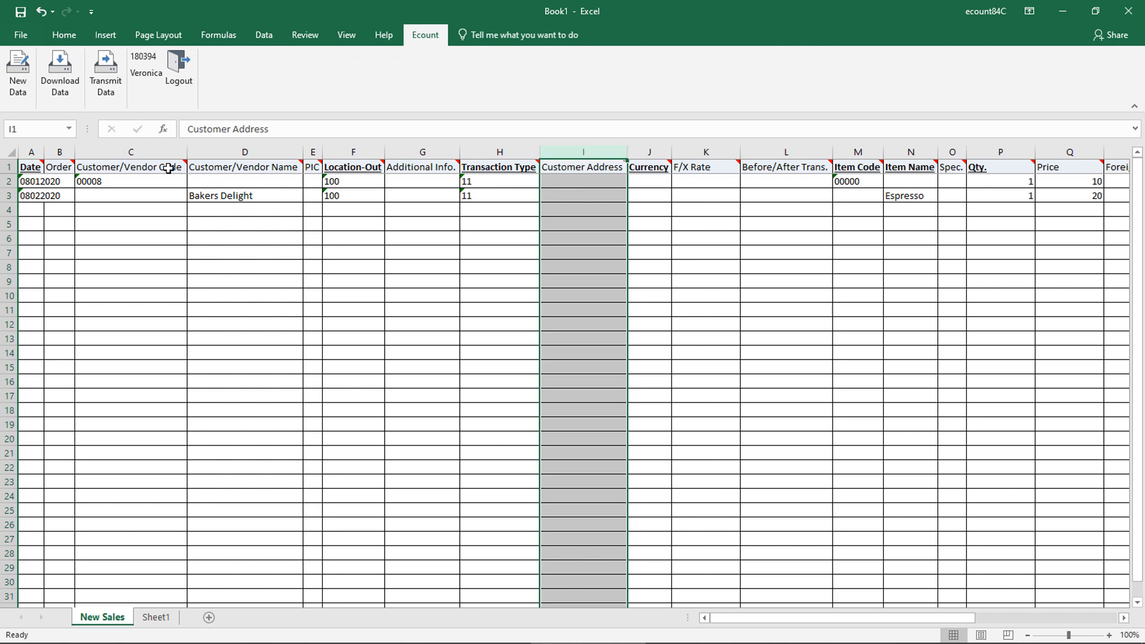
left_click(113, 103)
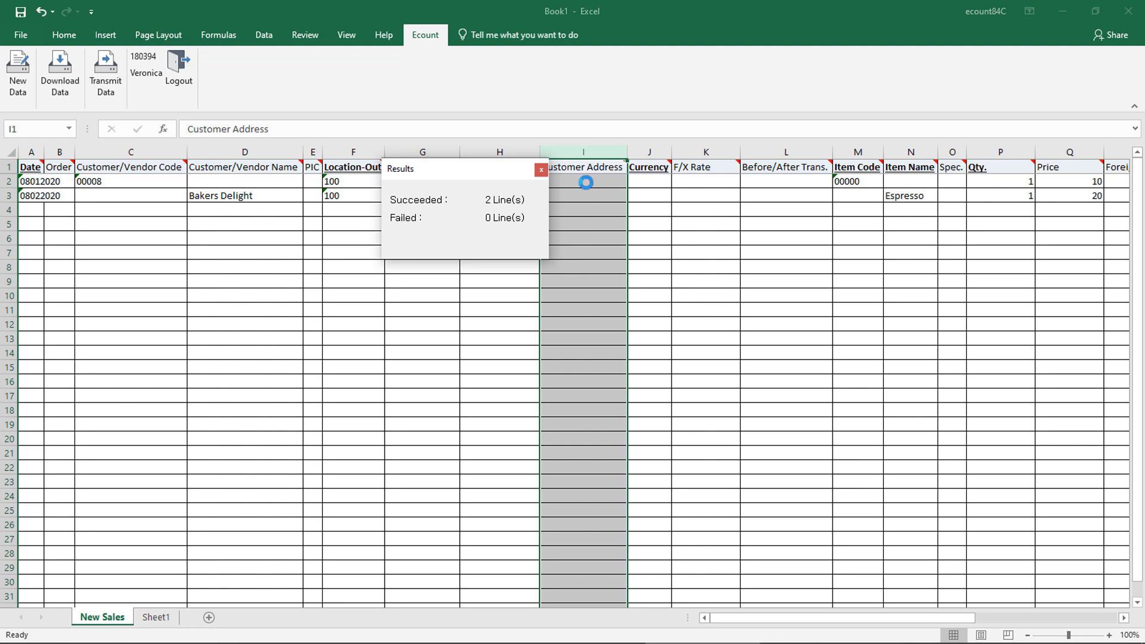
left_click(539, 173)
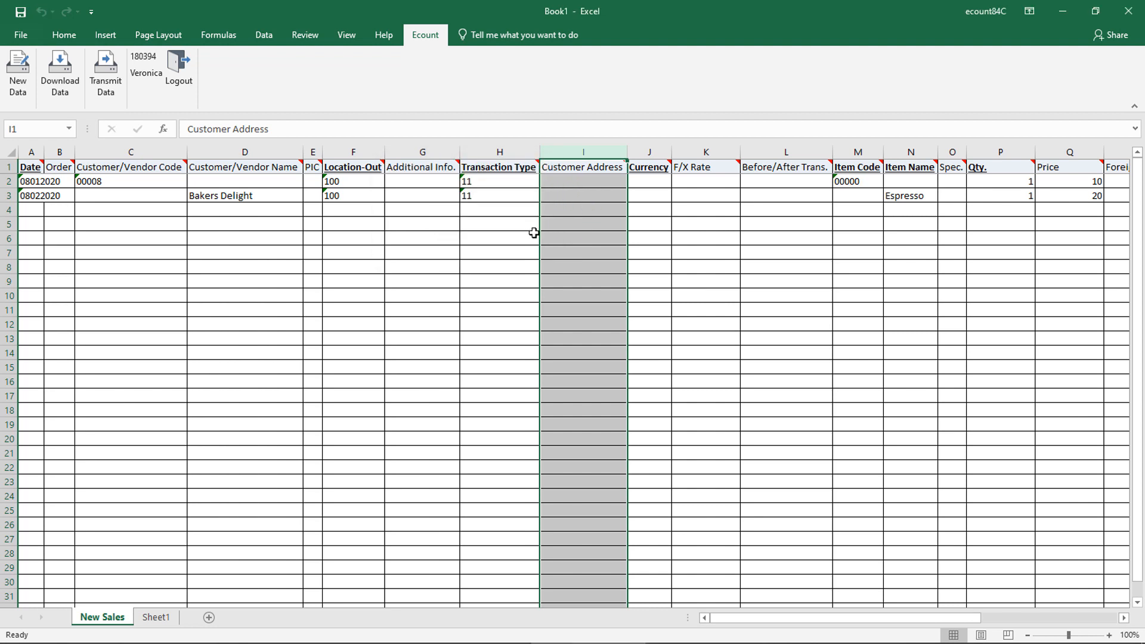
left_click(1068, 618)
left_click_drag(1068, 620, 1086, 620)
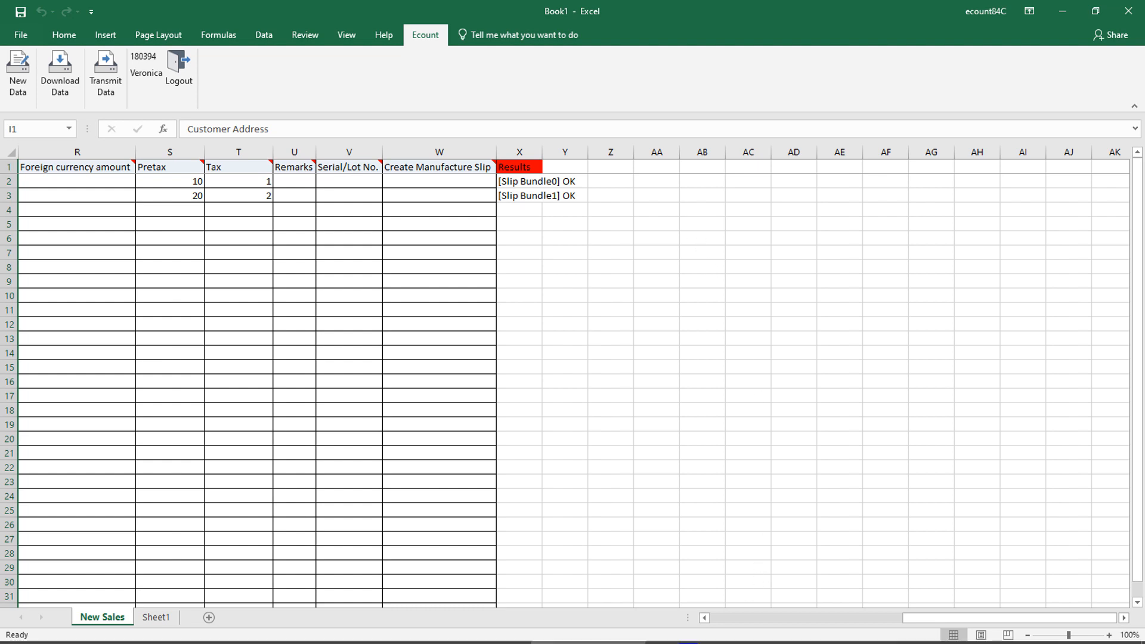
Switch to Ecount in the browser, reload the Sales List and open the 08/02/2020 Bakers Delight sale to check its details
mouse_move(596, 642)
left_click(506, 635)
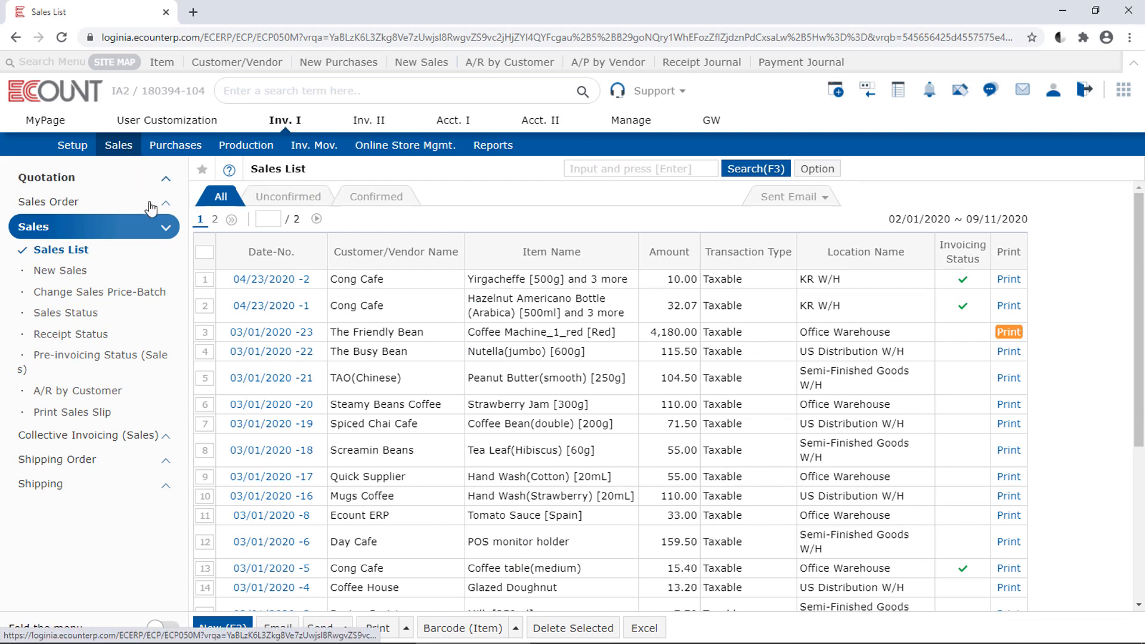
left_click(120, 256)
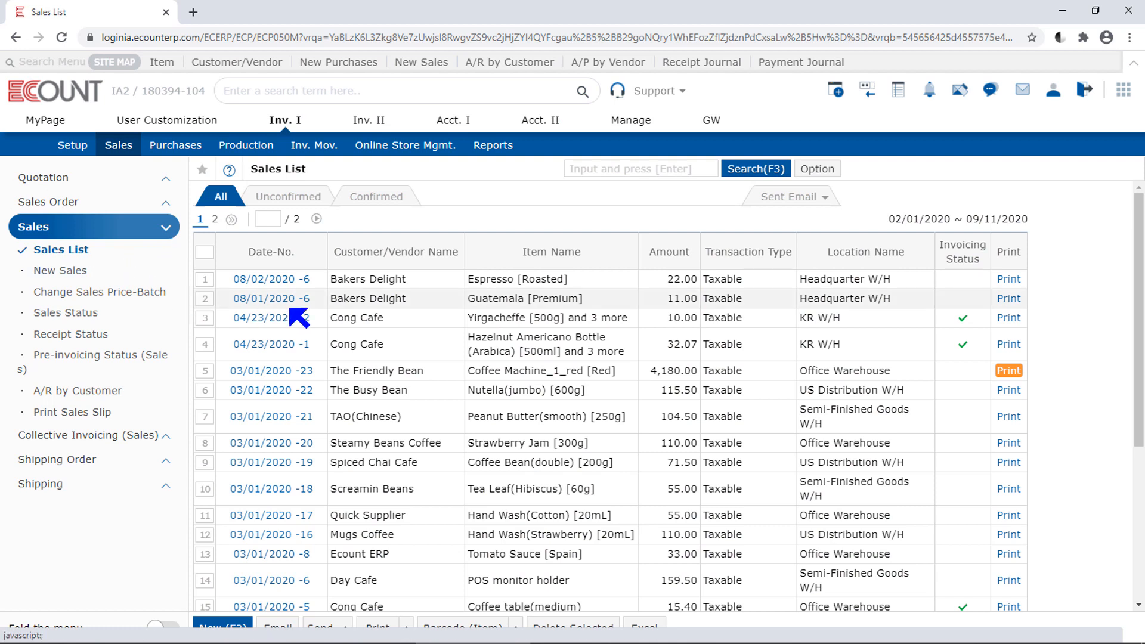
left_click_drag(321, 298, 219, 299)
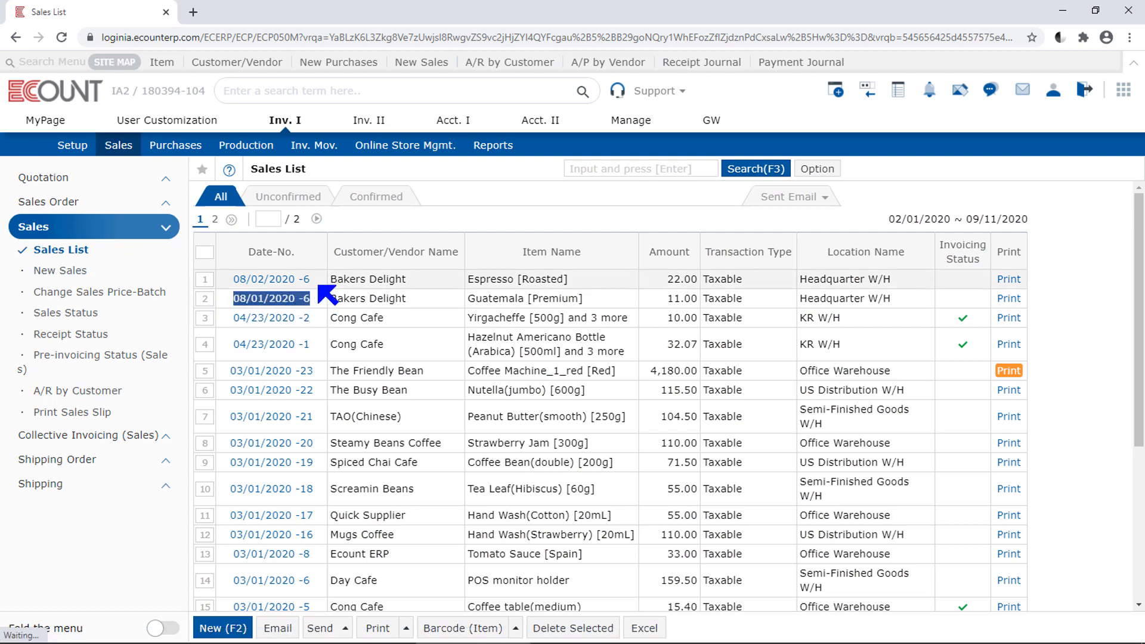
left_click_drag(330, 280, 219, 281)
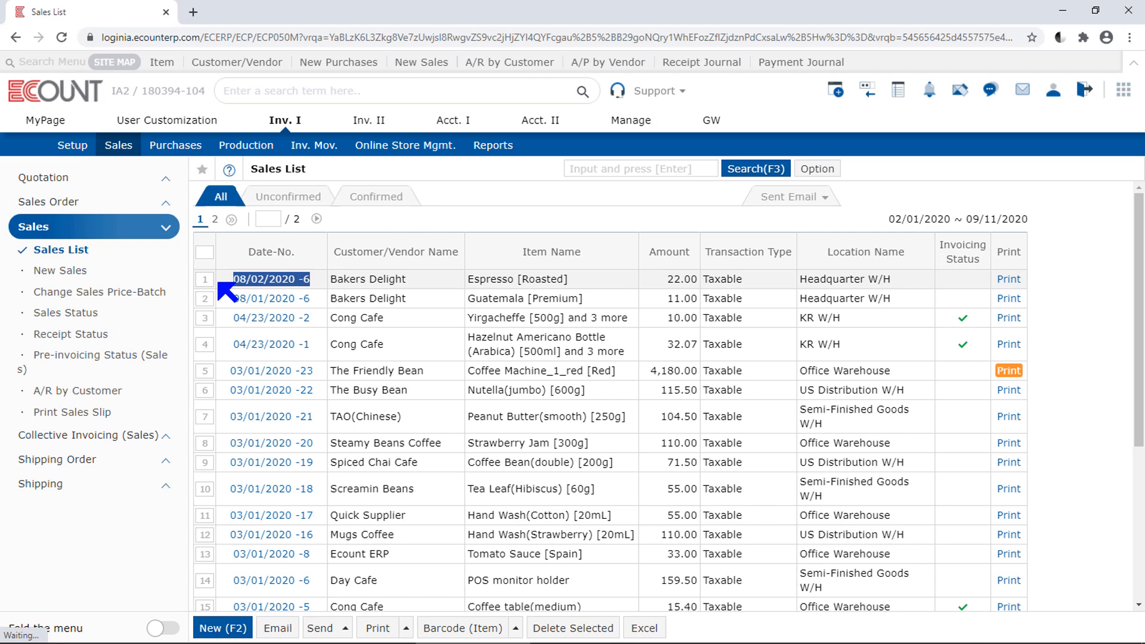
left_click(290, 280)
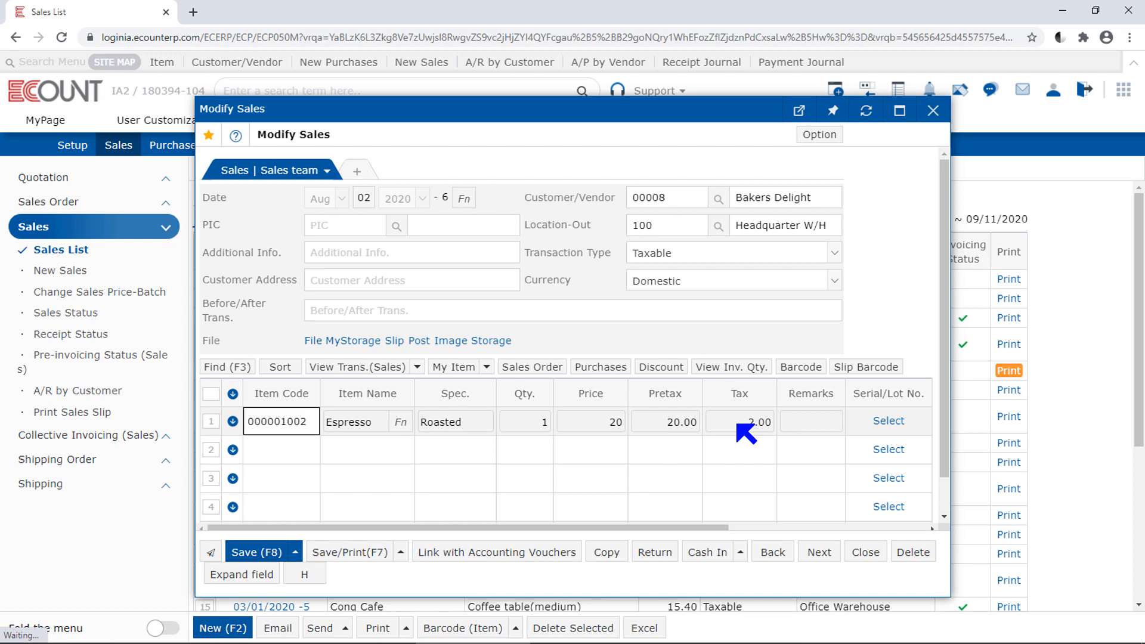
Return to the Excel workbook and open the Inventory category of the add-in's New Data forms
left_click(540, 637)
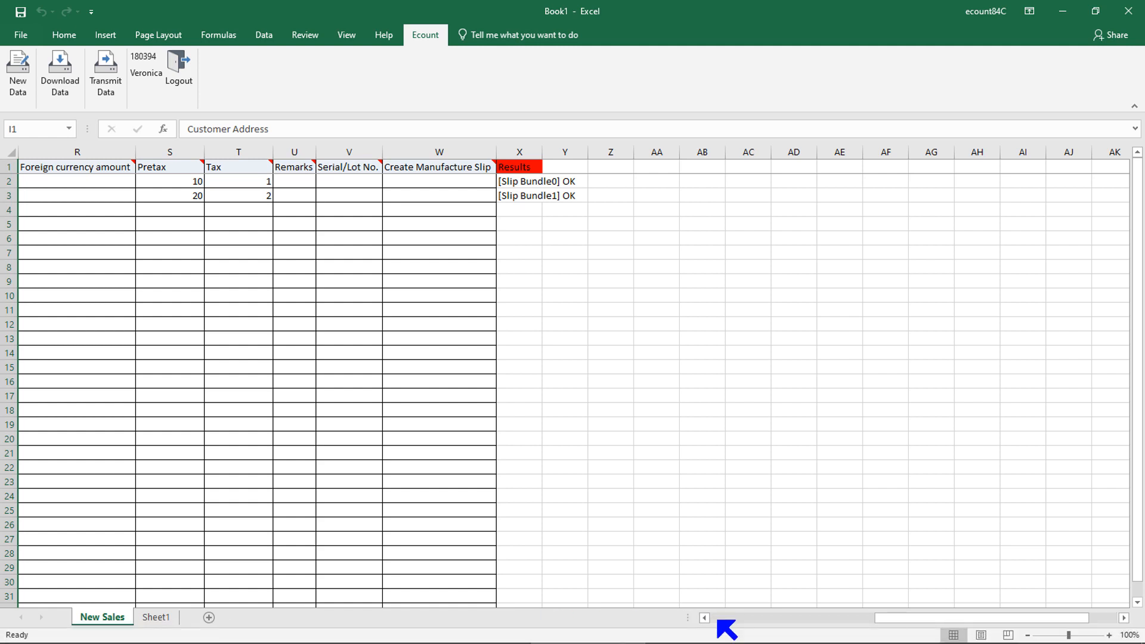
left_click(718, 619)
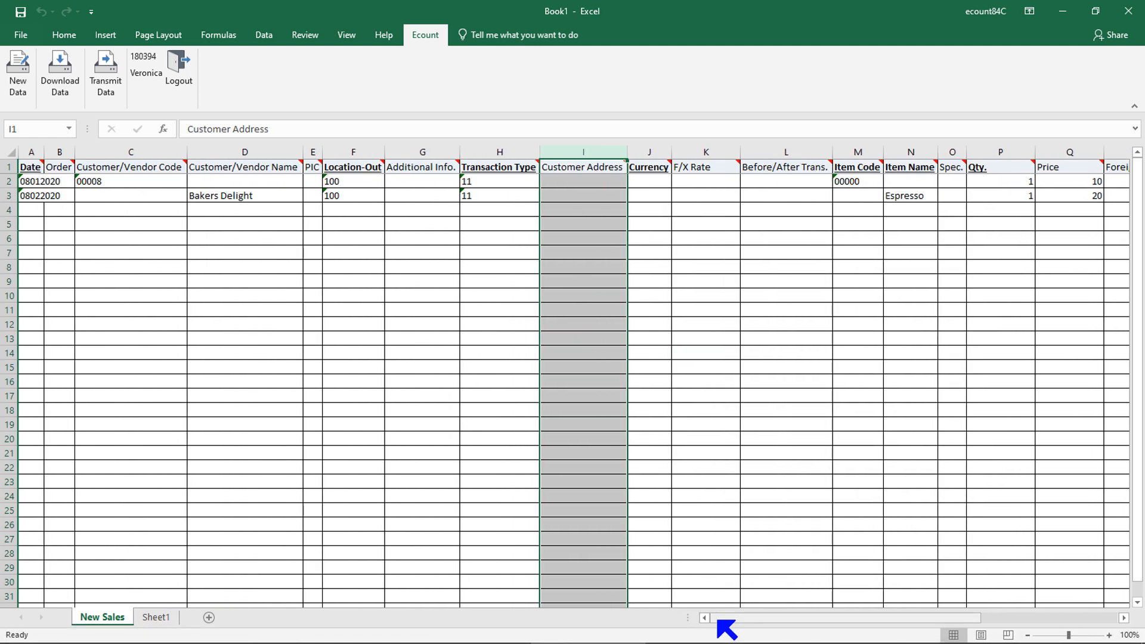
left_click(750, 553)
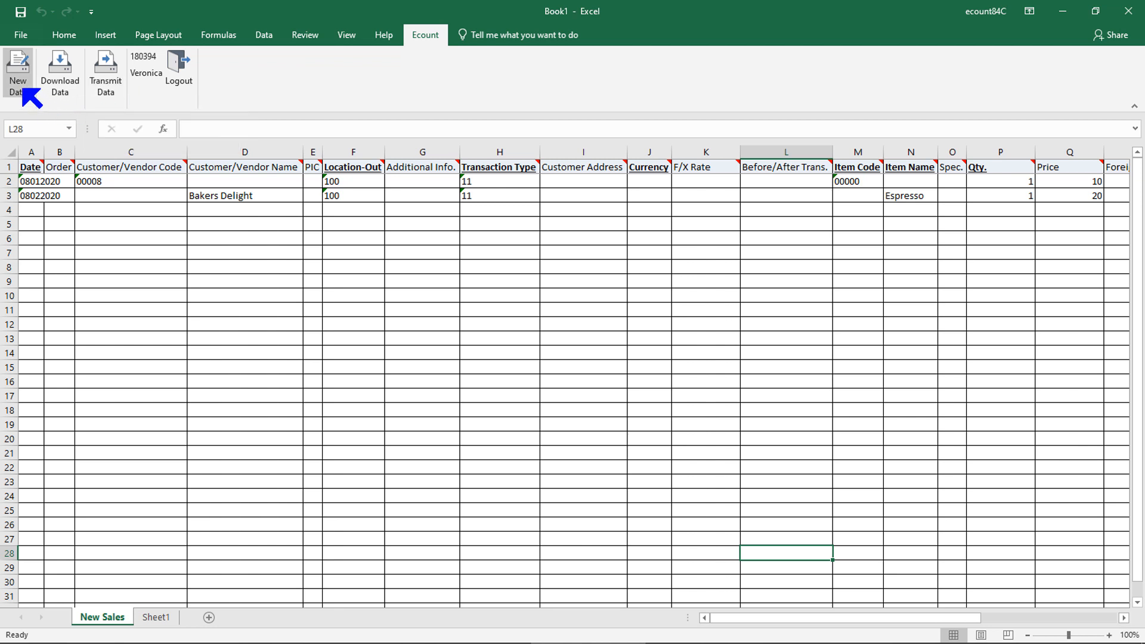
left_click(17, 83)
left_click(376, 215)
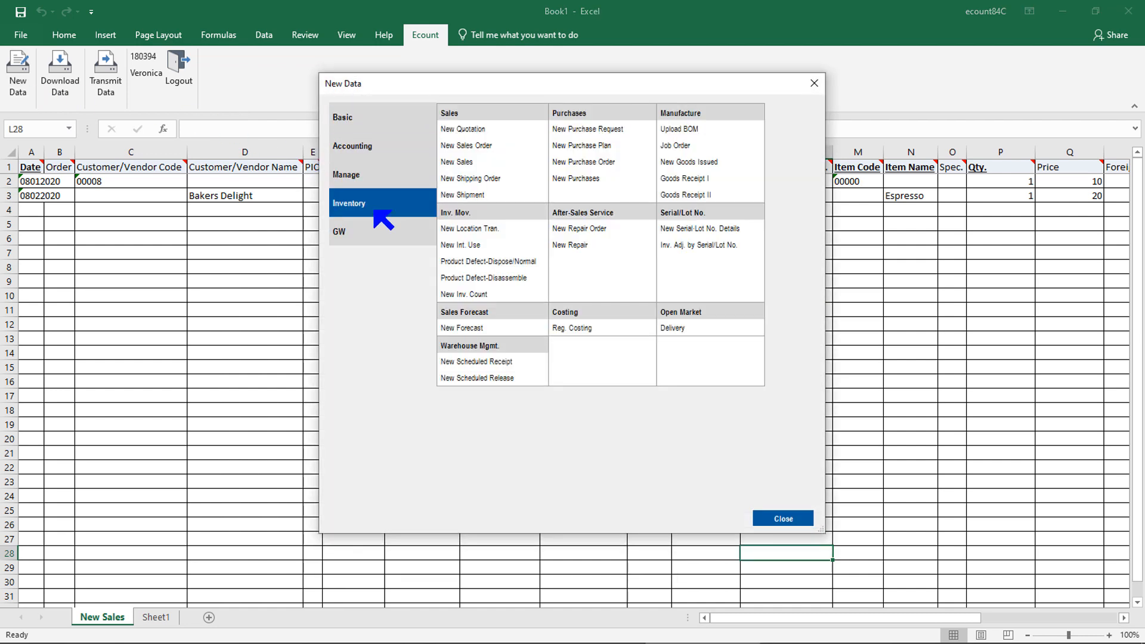